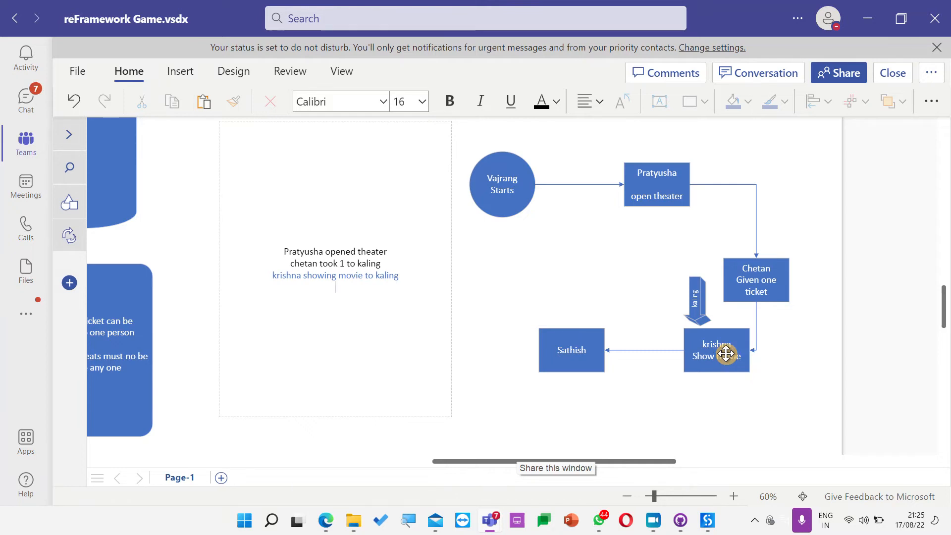
Step: Add the line "Exit theater" below the name in the box that follows the "Show movie" box
{"action": "double_click", "coordinate": [582, 349]}
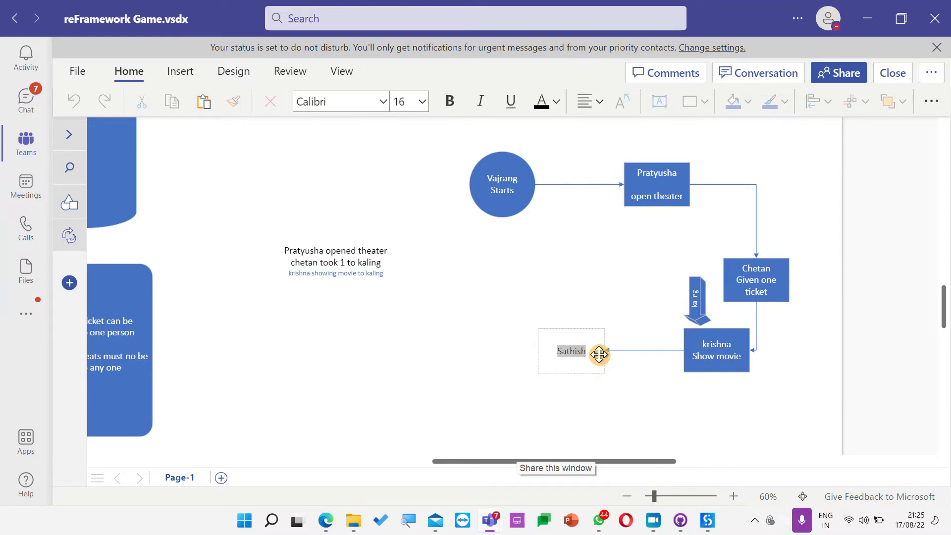
{"action": "key", "text": "Right"}
{"action": "key", "text": "Return"}
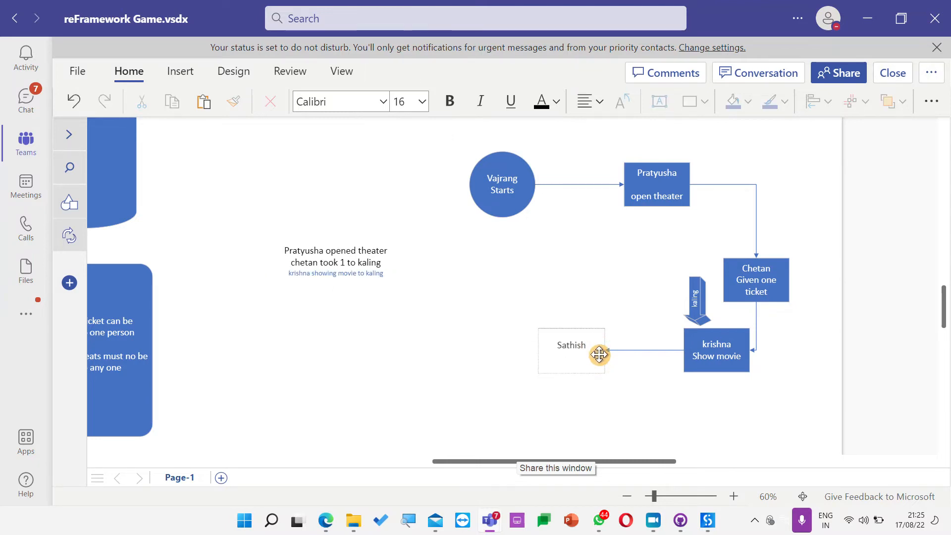
{"action": "type", "text": "Exit theater"}
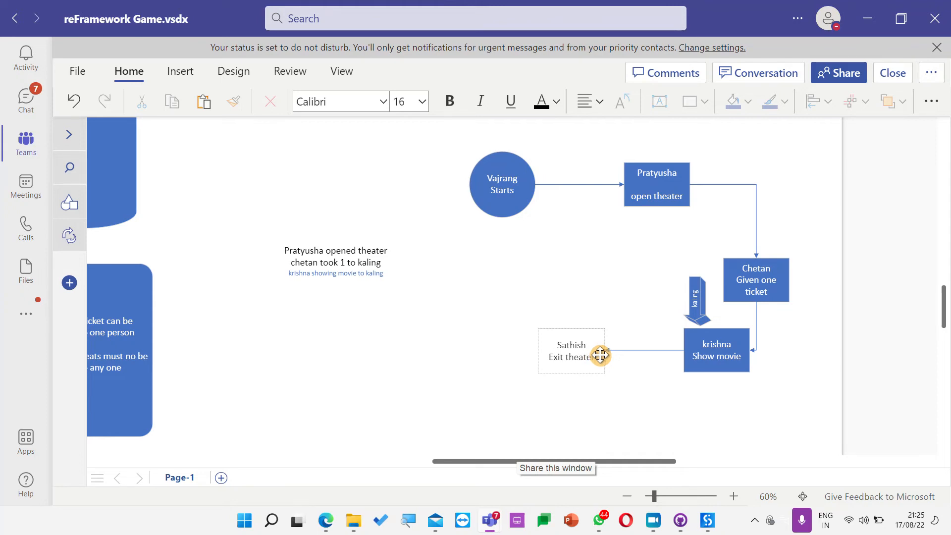
{"action": "left_click", "coordinate": [647, 403]}
{"action": "left_click", "coordinate": [699, 305]}
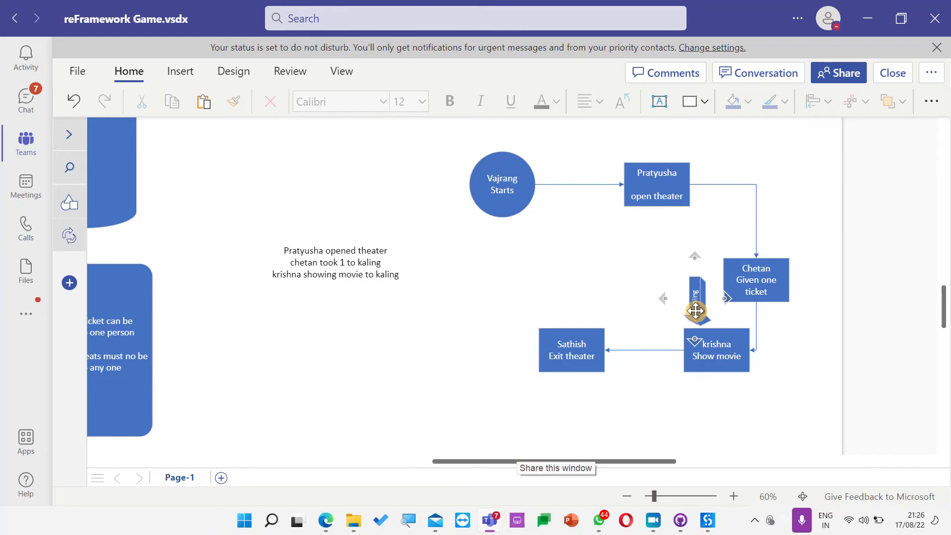
Step: Shift the "Exit theater" box slightly towards the "Show movie" box and place the downward arrow above it
{"action": "left_click", "coordinate": [588, 361]}
{"action": "left_click_drag", "start_coordinate": [581, 363], "coordinate": [601, 361]}
{"action": "left_click", "coordinate": [638, 394]}
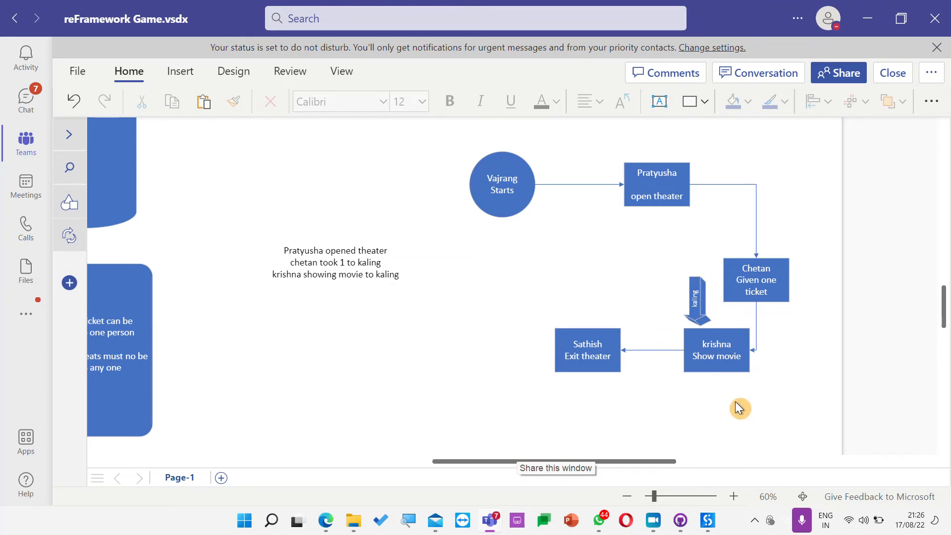
{"action": "left_click", "coordinate": [707, 340]}
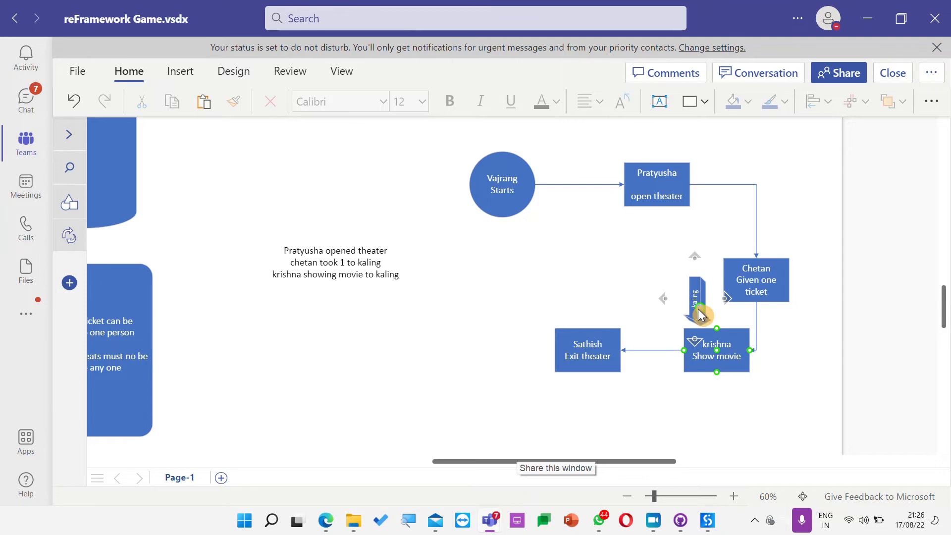
{"action": "left_click_drag", "start_coordinate": [697, 310], "coordinate": [604, 317]}
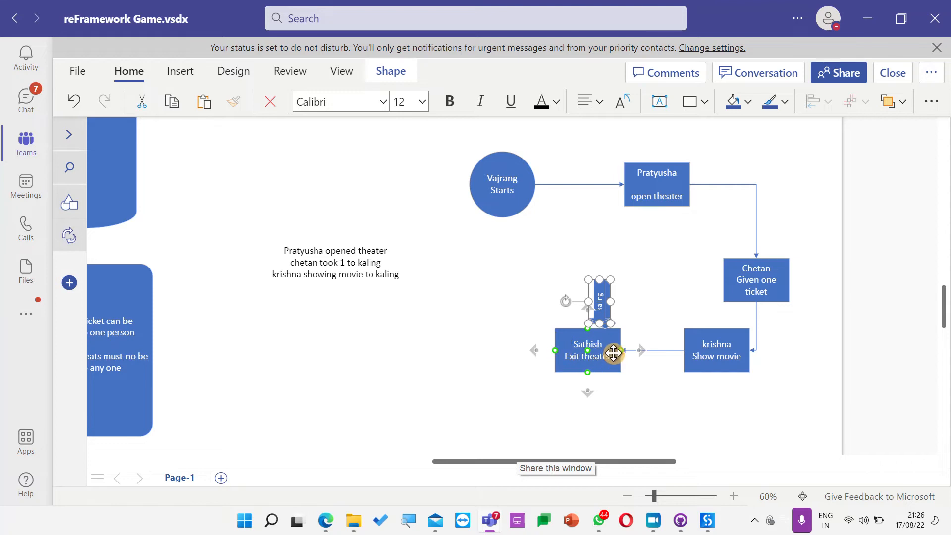
Step: Add a fourth line to the notes text, reading "Help", the moviegoer's name, and "to exit"
{"action": "double_click", "coordinate": [386, 283]}
{"action": "left_click", "coordinate": [417, 280]}
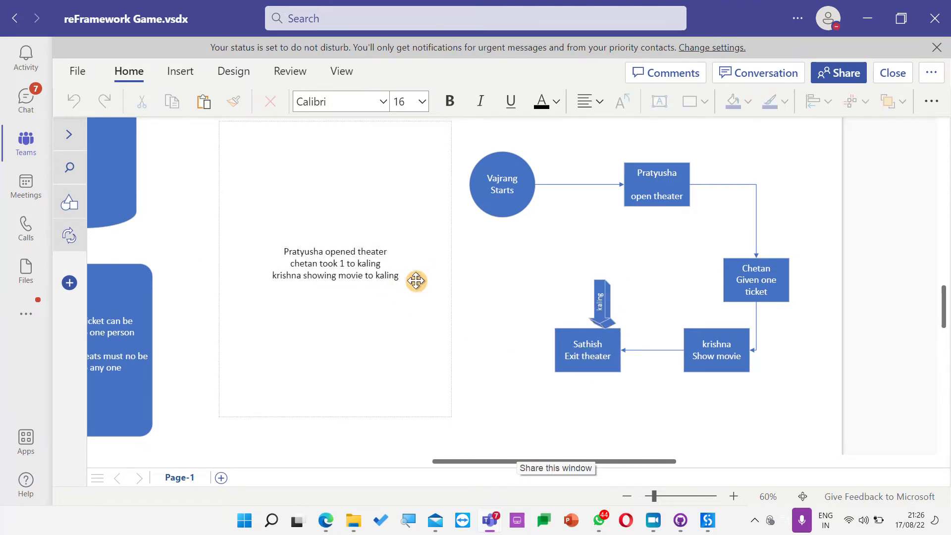
{"action": "key", "text": "Return"}
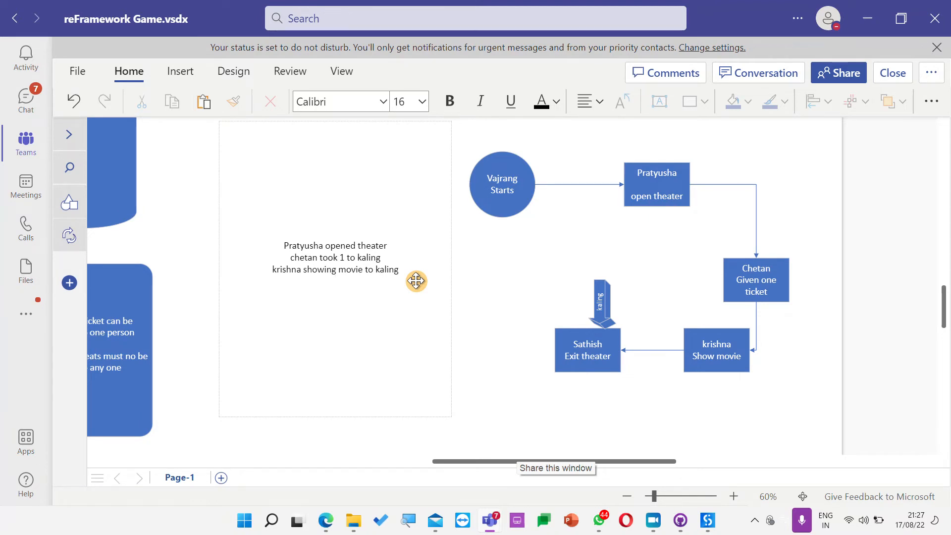
{"action": "type", "text": "p Kaling to e"}
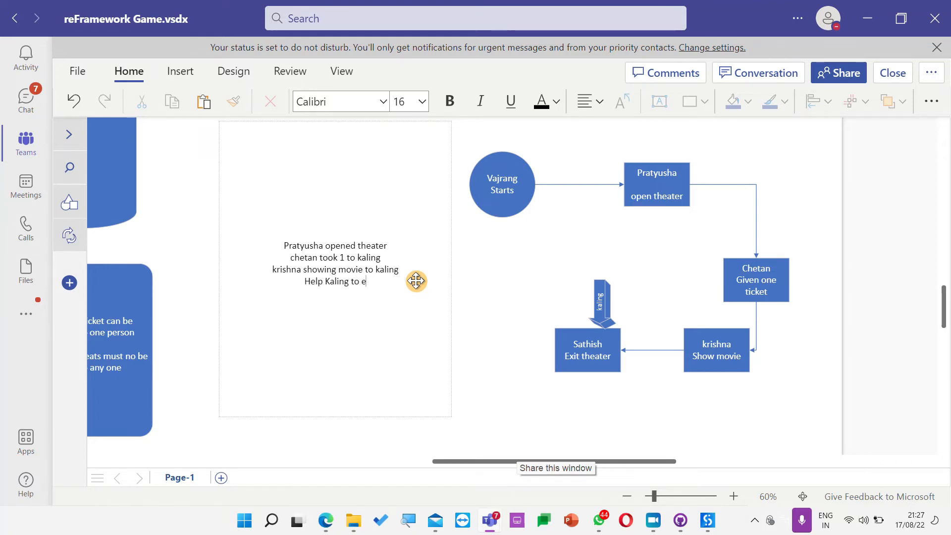
{"action": "type", "text": "xit"}
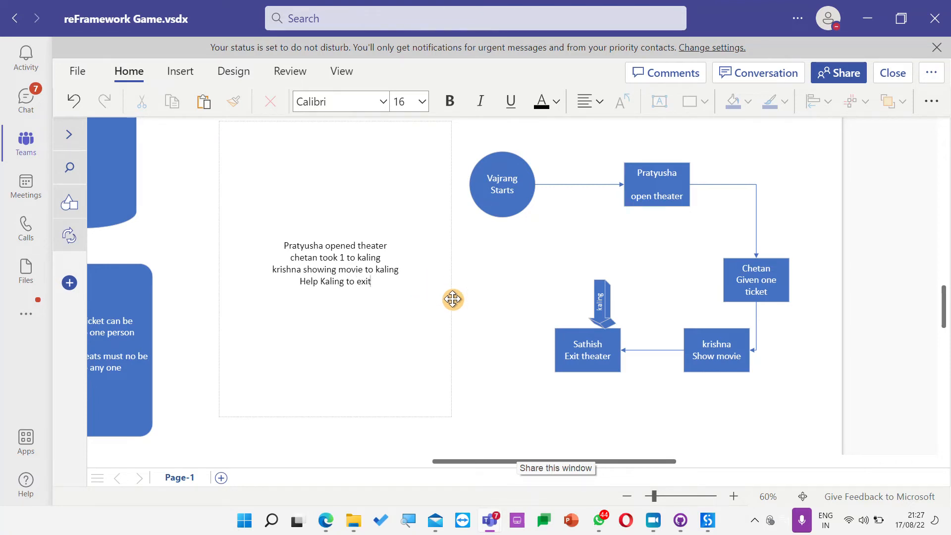
{"action": "left_click", "coordinate": [521, 324]}
{"action": "left_click", "coordinate": [601, 356]}
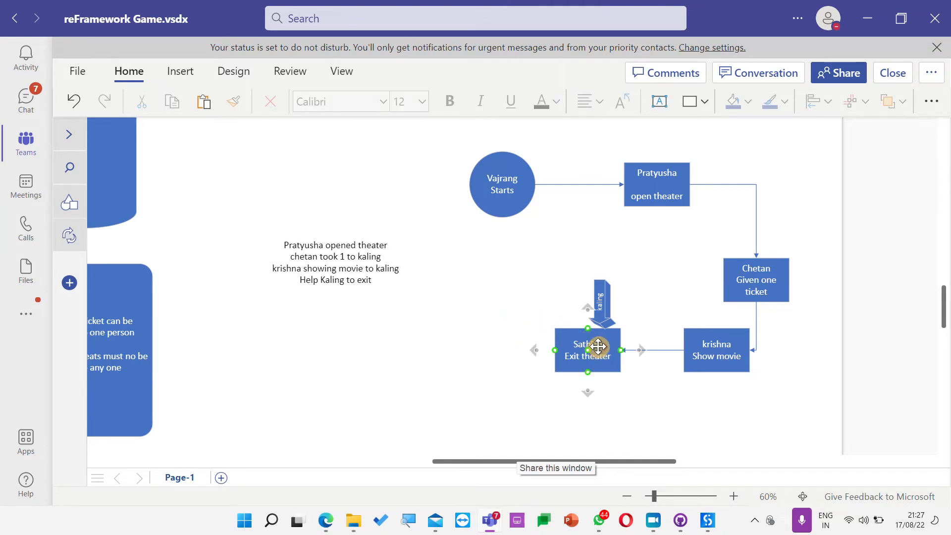
{"action": "left_click", "coordinate": [570, 356]}
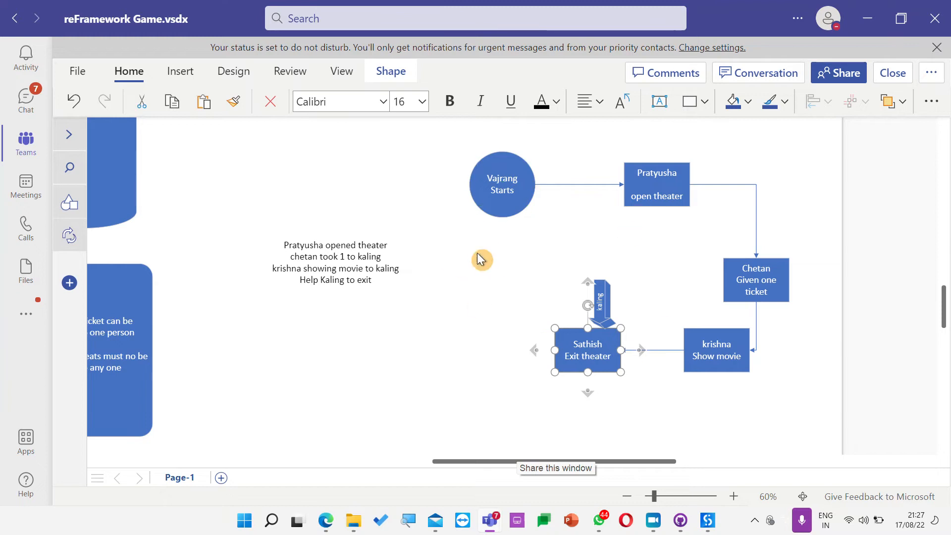
{"action": "mouse_move", "coordinate": [531, 353]}
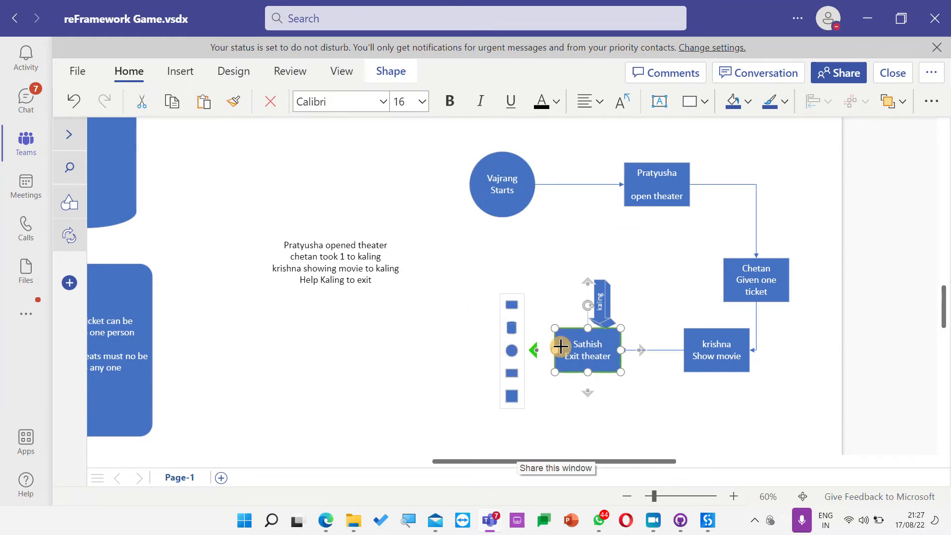
{"action": "left_click", "coordinate": [639, 404]}
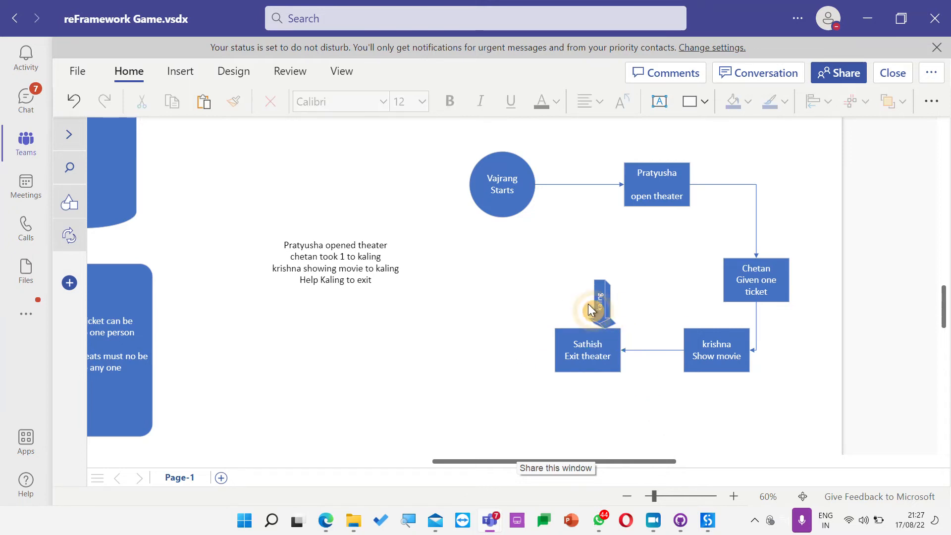
Step: Move the downward arrow from the "Exit theater" box to just above the start circle
{"action": "left_click_drag", "start_coordinate": [602, 320], "coordinate": [465, 321]}
{"action": "left_click", "coordinate": [513, 184]}
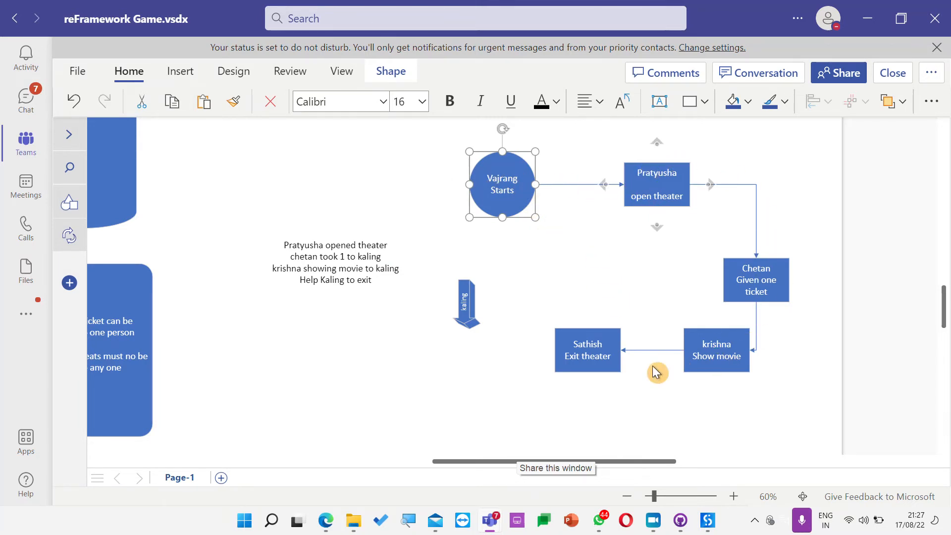
{"action": "left_click", "coordinate": [465, 307]}
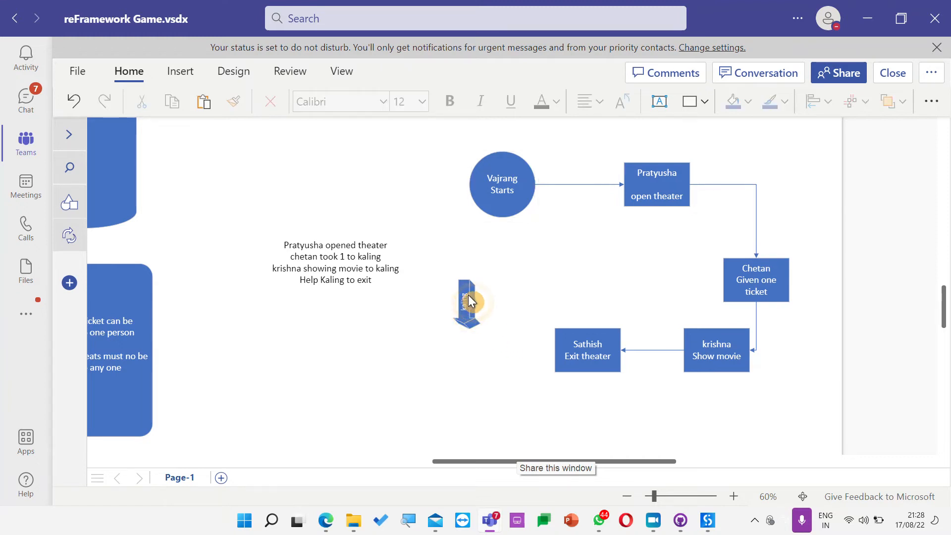
{"action": "left_click", "coordinate": [466, 306]}
{"action": "left_click", "coordinate": [467, 305]}
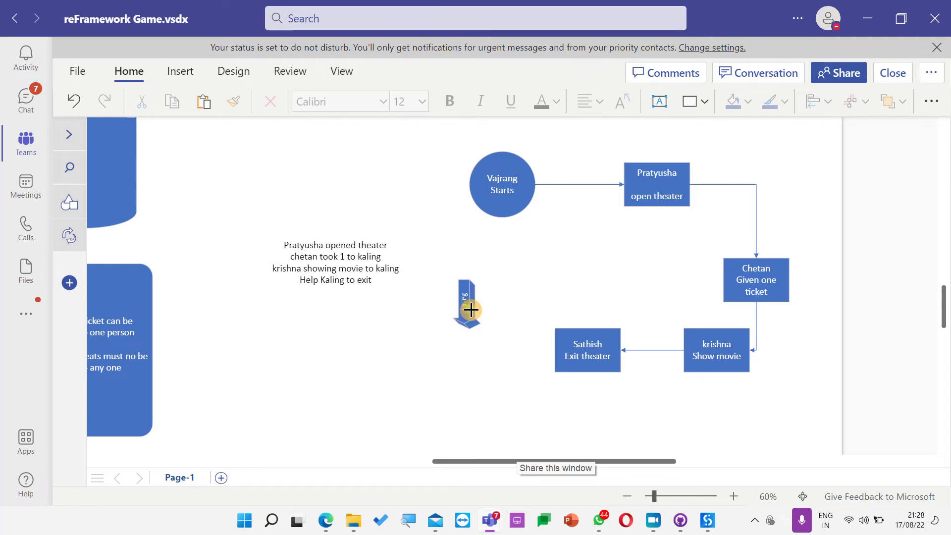
{"action": "left_click_drag", "start_coordinate": [480, 317], "coordinate": [502, 143]}
Step: Replace the label of the arrow above the start circle with "robot"
{"action": "scroll", "coordinate": [522, 290], "scroll_direction": "up", "scroll_amount": 4}
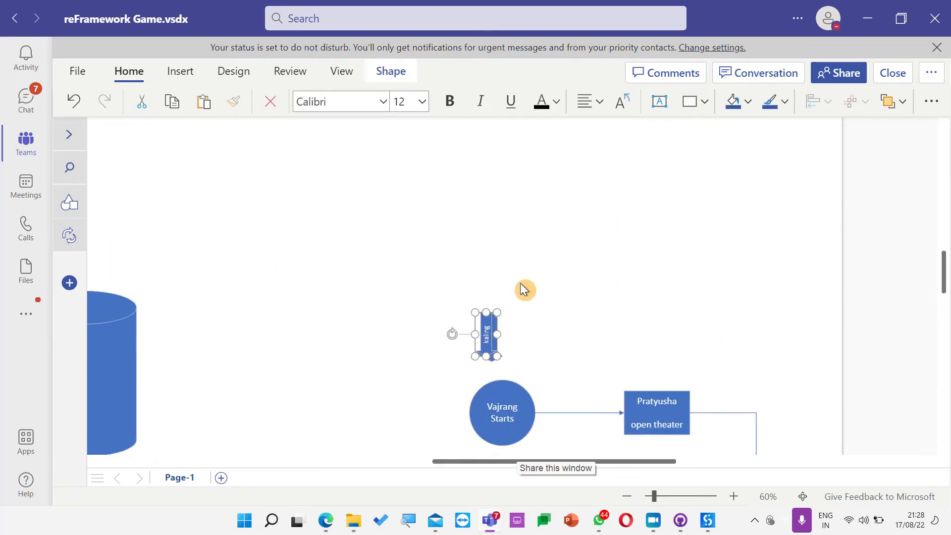
{"action": "left_click", "coordinate": [488, 342]}
{"action": "double_click", "coordinate": [488, 341]}
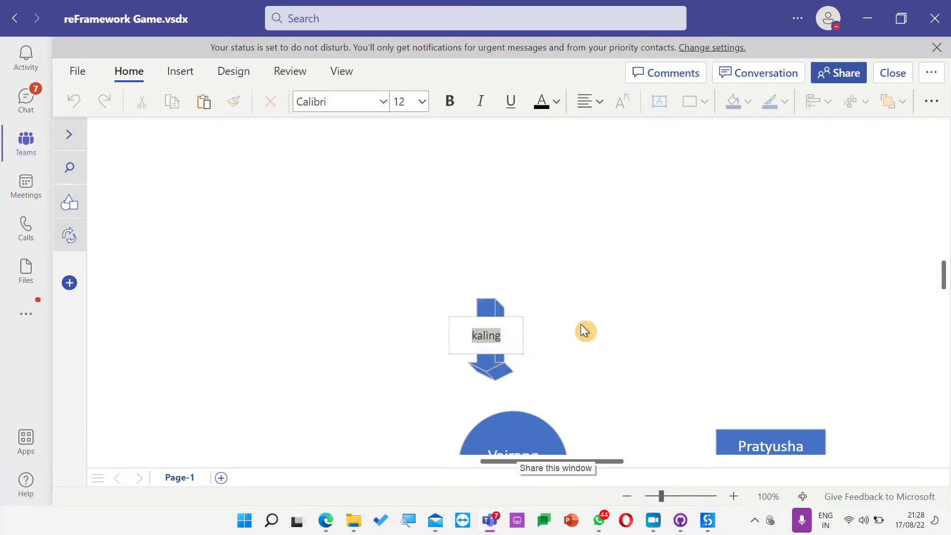
{"action": "type", "text": "Rb"}
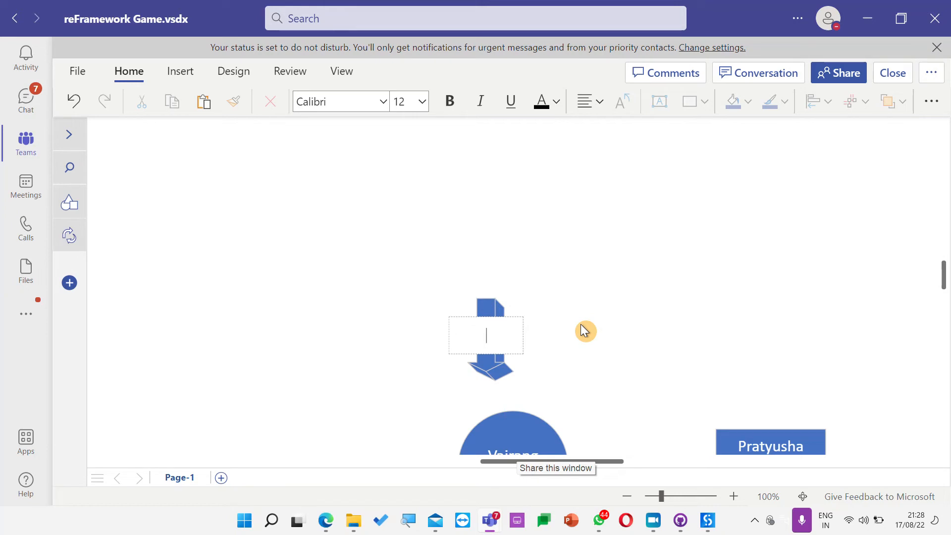
{"action": "type", "text": "robot"}
{"action": "left_click", "coordinate": [636, 320]}
{"action": "scroll", "coordinate": [636, 321], "scroll_direction": "down", "scroll_amount": 3}
{"action": "scroll", "coordinate": [580, 256], "scroll_direction": "up", "scroll_amount": 3}
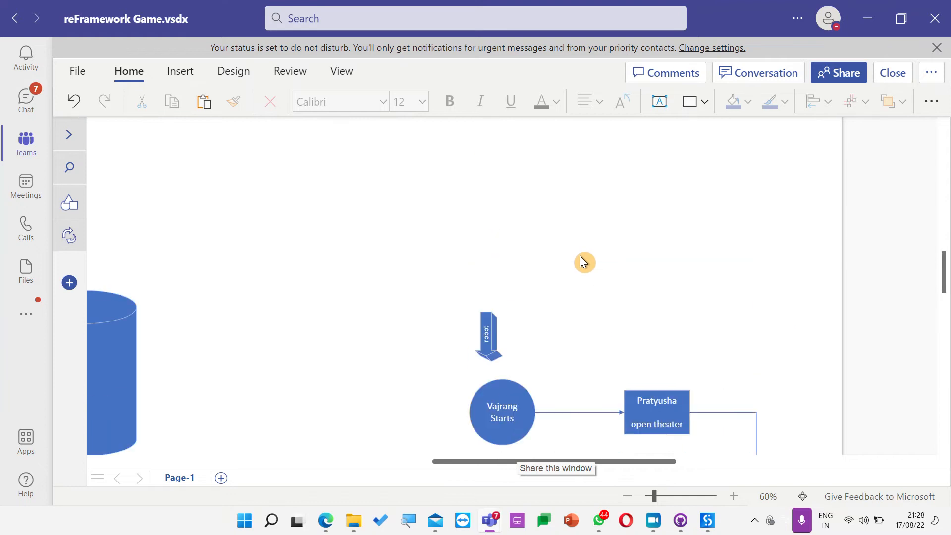
Step: Set the label of the arrow above the start circle to "Job"
{"action": "double_click", "coordinate": [493, 330]}
{"action": "type", "text": "Jo"}
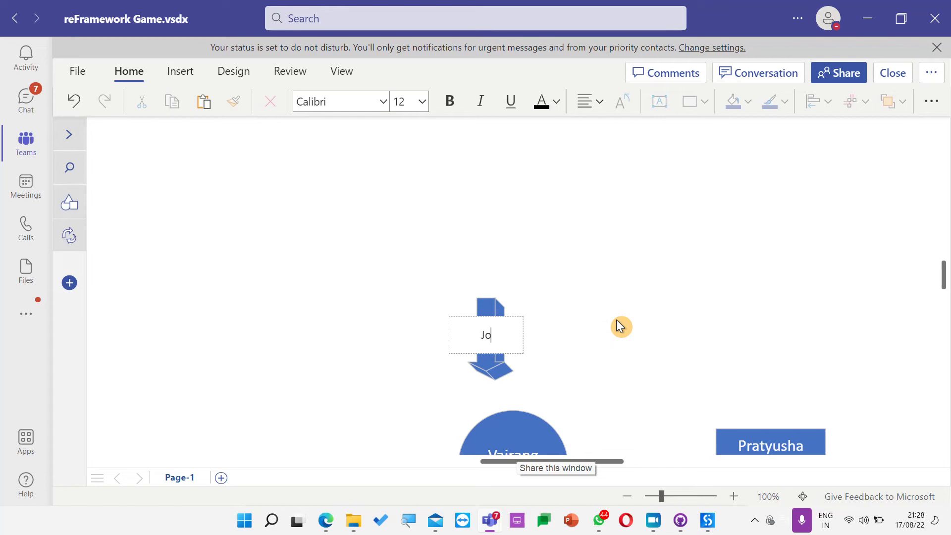
{"action": "left_click", "coordinate": [620, 326]}
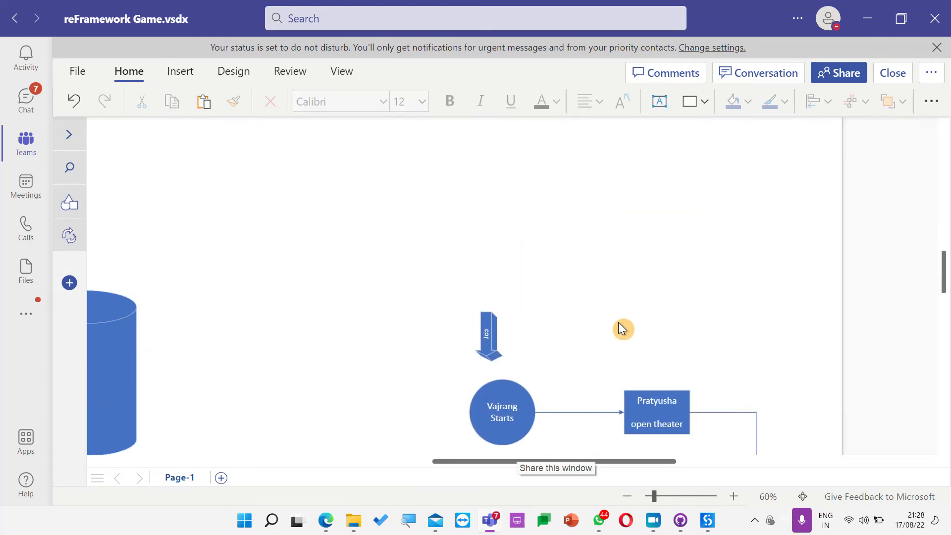
Step: Align the "Show movie" box directly beneath the "Given one ticket" box so their connector runs straight down
{"action": "scroll", "coordinate": [623, 329], "scroll_direction": "down", "scroll_amount": 3}
{"action": "left_click_drag", "start_coordinate": [708, 388], "coordinate": [737, 403]}
{"action": "mouse_move", "coordinate": [776, 311]}
{"action": "left_mouse_down"}
{"action": "mouse_move", "coordinate": [751, 307]}
{"action": "mouse_move", "coordinate": [762, 307]}
{"action": "left_mouse_up"}
Step: Draw a connector from the "Given one ticket" box to the top of the "Exit theater" box, undoing the stray connector
{"action": "mouse_move", "coordinate": [738, 301]}
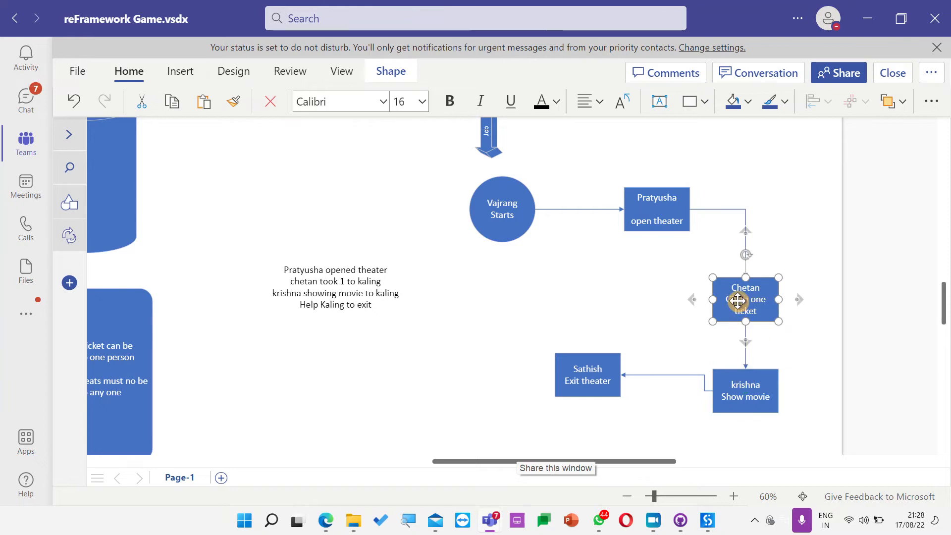
{"action": "left_click", "coordinate": [595, 393]}
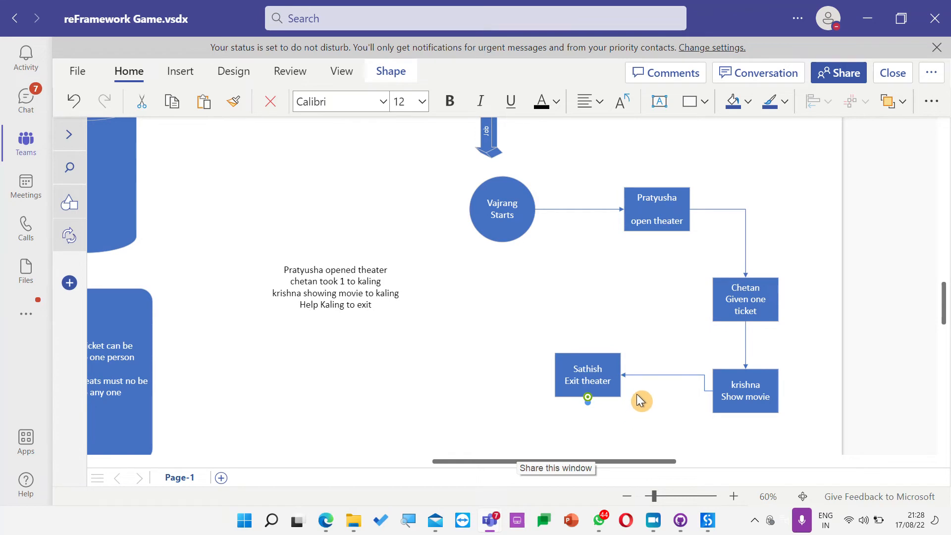
{"action": "key", "text": "ctrl+z"}
{"action": "mouse_move", "coordinate": [714, 301]}
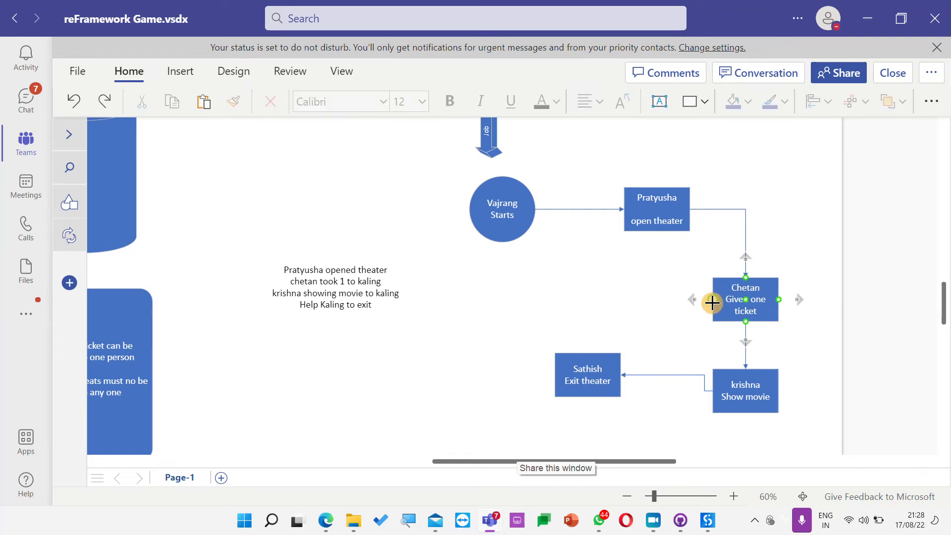
{"action": "left_click_drag", "start_coordinate": [699, 303], "coordinate": [588, 354]}
Step: Add the line "Init" above the name in the "open theater" box
{"action": "left_click", "coordinate": [652, 212]}
{"action": "double_click", "coordinate": [643, 198]}
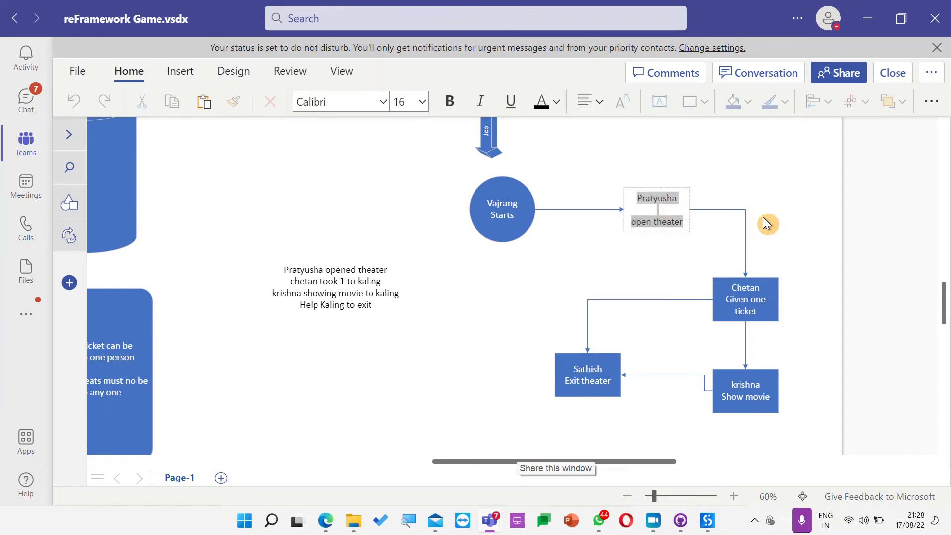
{"action": "key", "text": "Left"}
{"action": "type", "text": "Init"}
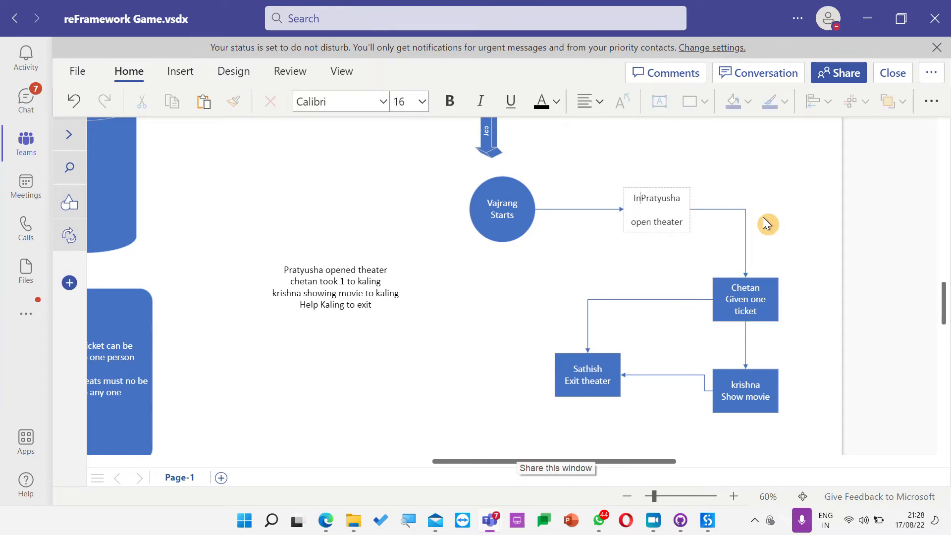
{"action": "key", "text": "Return"}
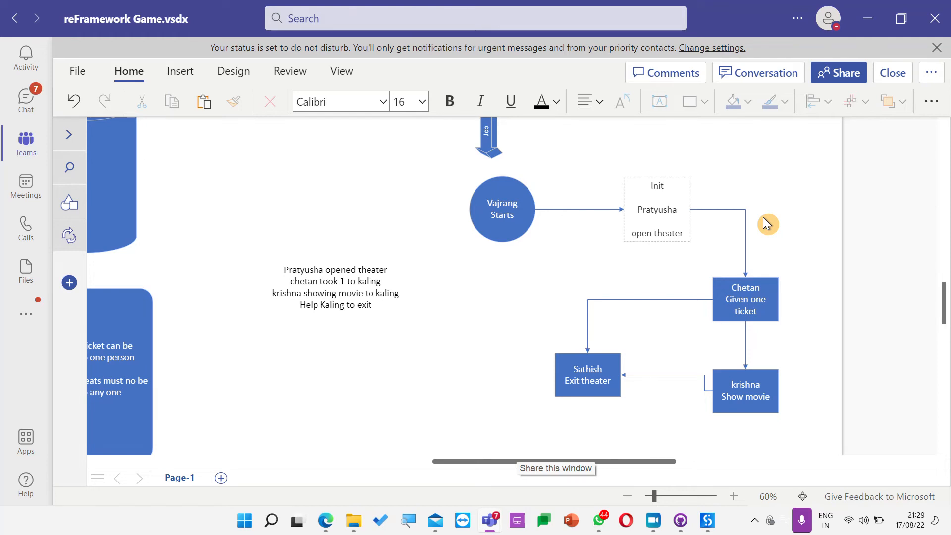
Step: Add the line "Get transaction Item" above the name in the "Given one ticket" box
{"action": "left_click", "coordinate": [776, 300]}
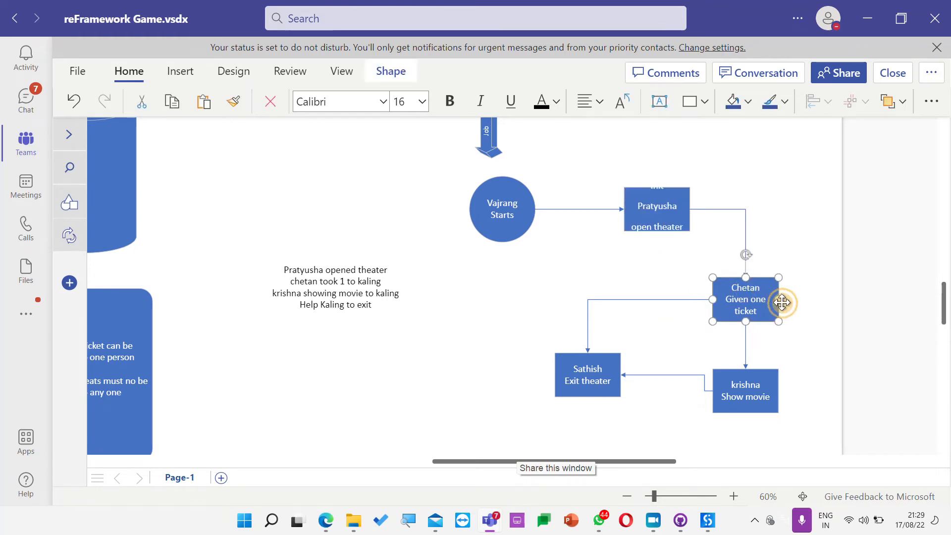
{"action": "double_click", "coordinate": [782, 305]}
{"action": "key", "text": "Left"}
{"action": "key", "text": "Return"}
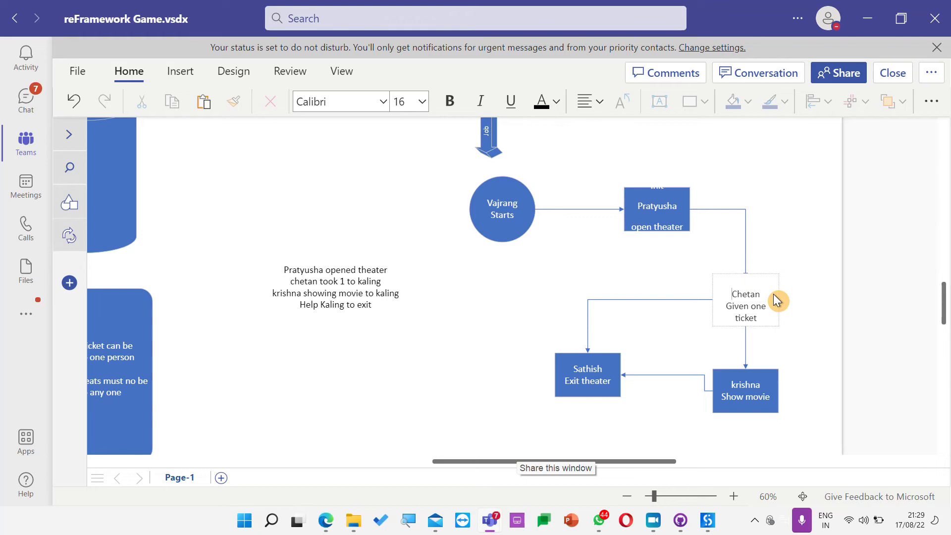
{"action": "type", "text": "transaction Item"}
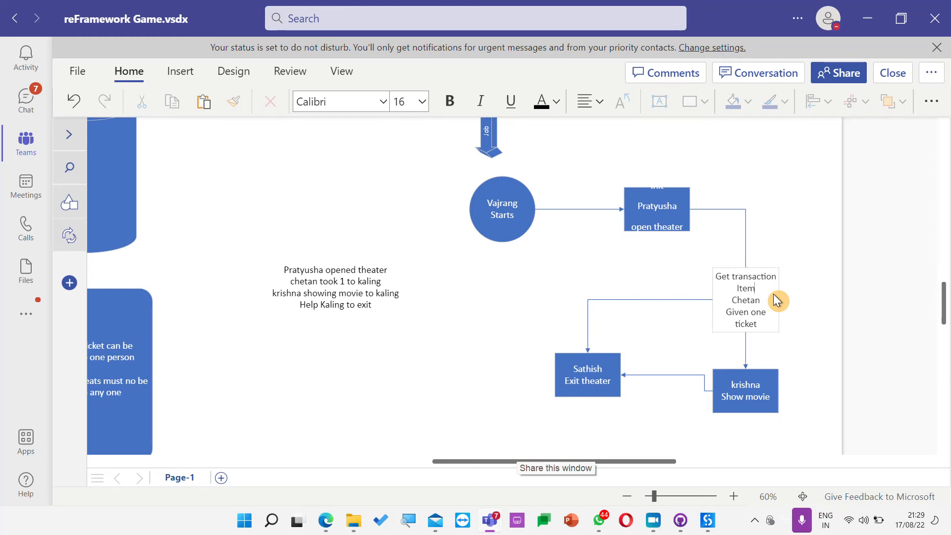
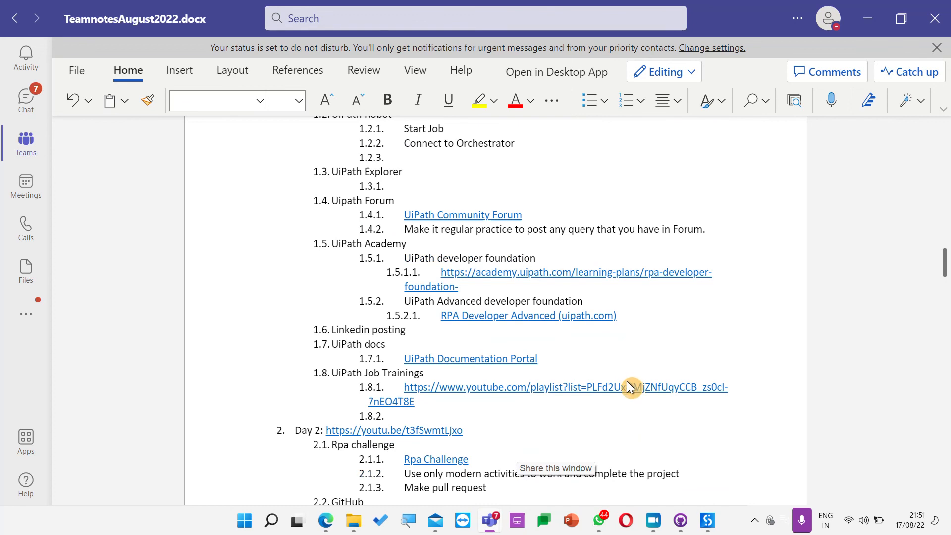
Step: Copy the "ReFramework" entry from the Day 2 notes into a new sub-item under Day10
{"action": "scroll", "coordinate": [574, 366], "scroll_direction": "down", "scroll_amount": 10}
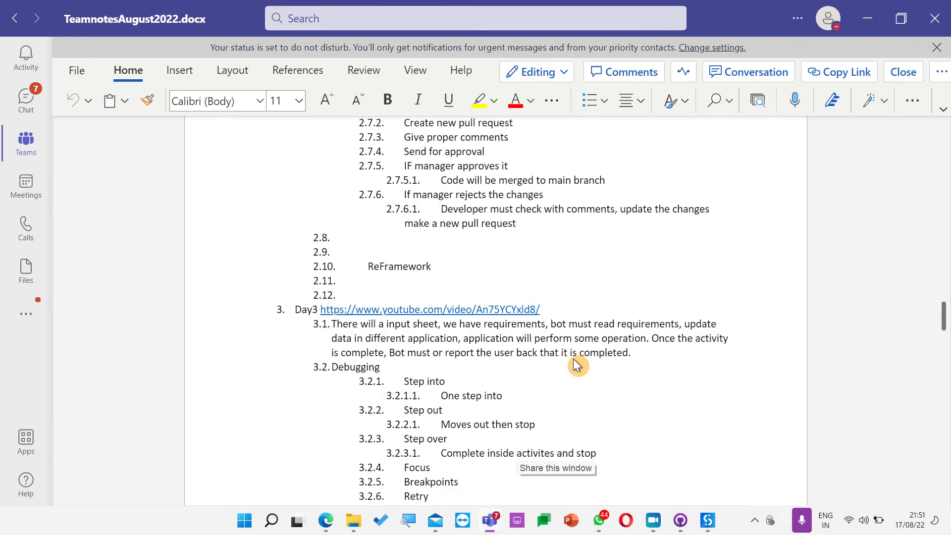
{"action": "left_click", "coordinate": [369, 261]}
{"action": "left_click_drag", "start_coordinate": [432, 266], "coordinate": [367, 260]}
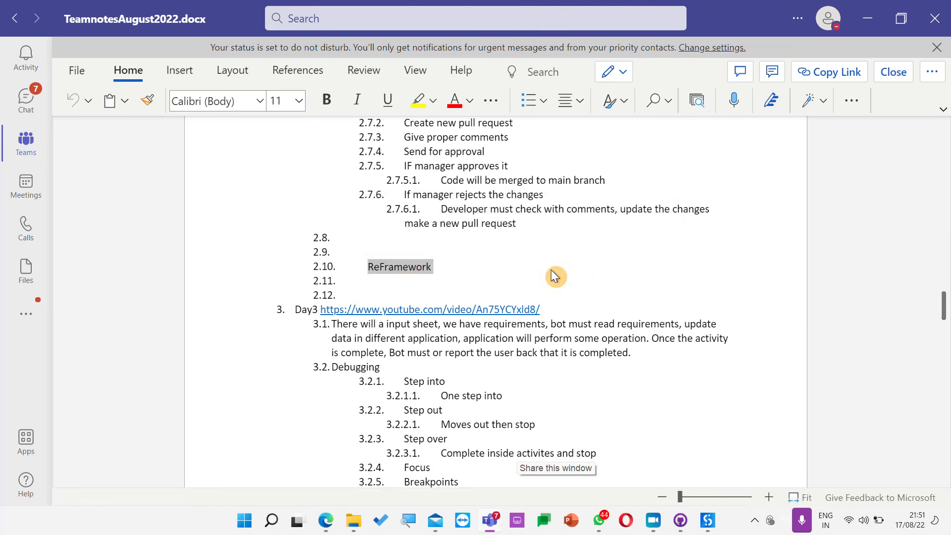
{"action": "scroll", "coordinate": [554, 292], "scroll_direction": "down", "scroll_amount": 15}
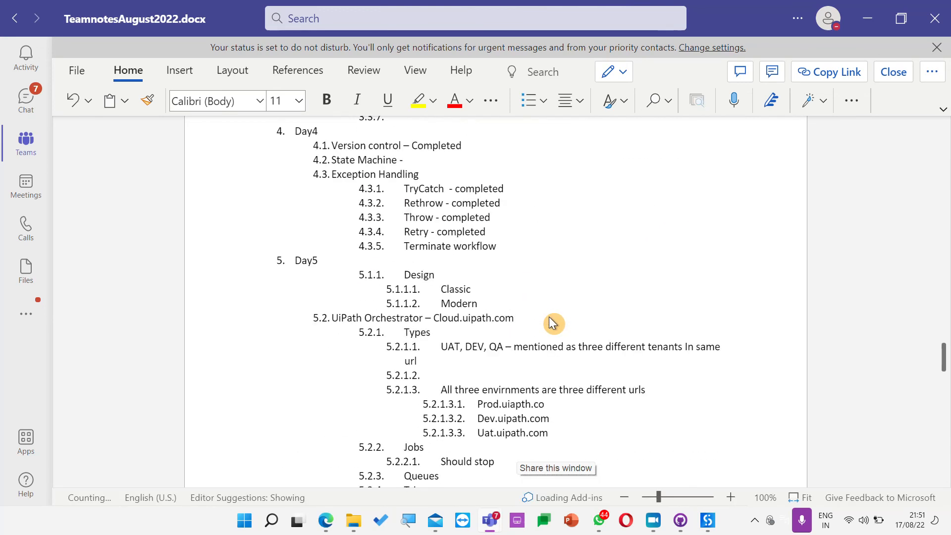
{"action": "scroll", "coordinate": [554, 323], "scroll_direction": "down", "scroll_amount": 5}
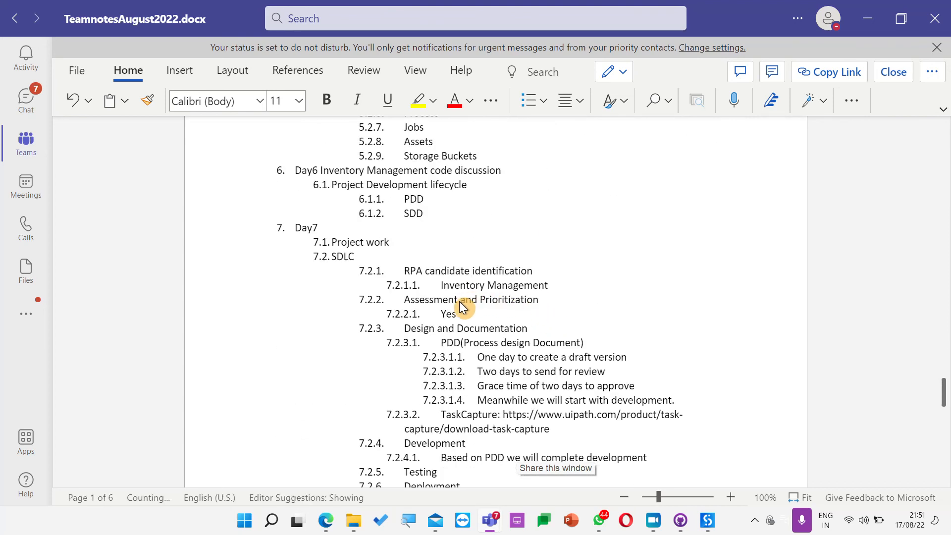
{"action": "scroll", "coordinate": [462, 297], "scroll_direction": "down", "scroll_amount": 8}
{"action": "scroll", "coordinate": [462, 311], "scroll_direction": "down", "scroll_amount": 10}
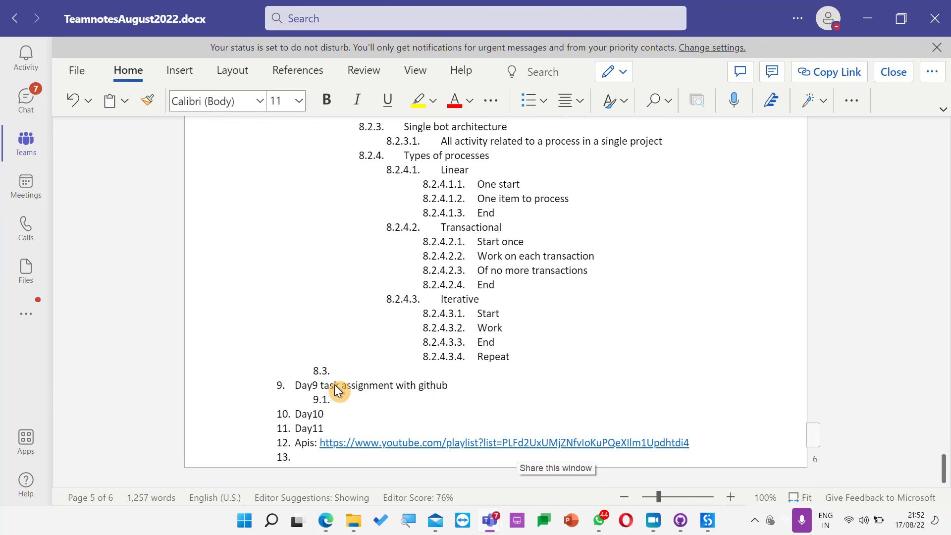
{"action": "left_click", "coordinate": [344, 413]}
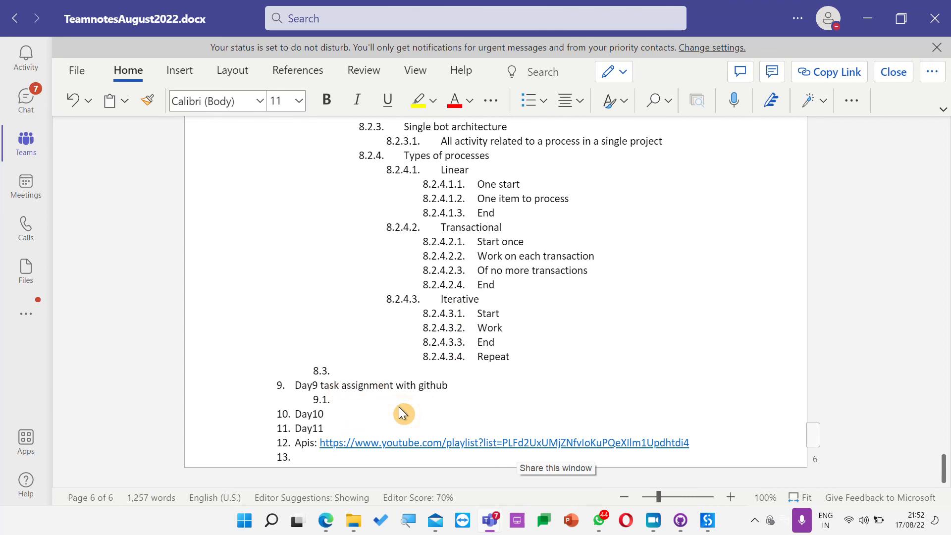
{"action": "key", "text": "Return"}
{"action": "key", "text": "Tab"}
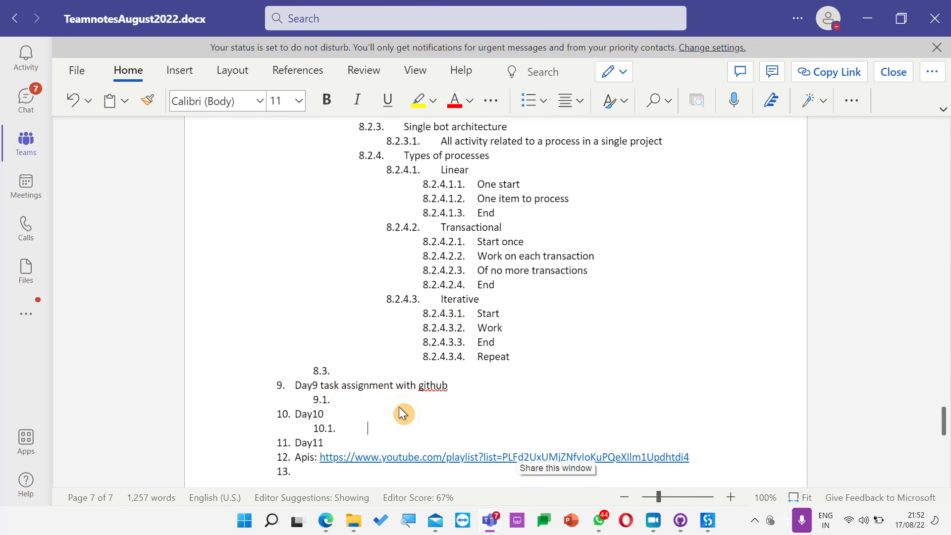
{"action": "type", "text": "ReFramework"}
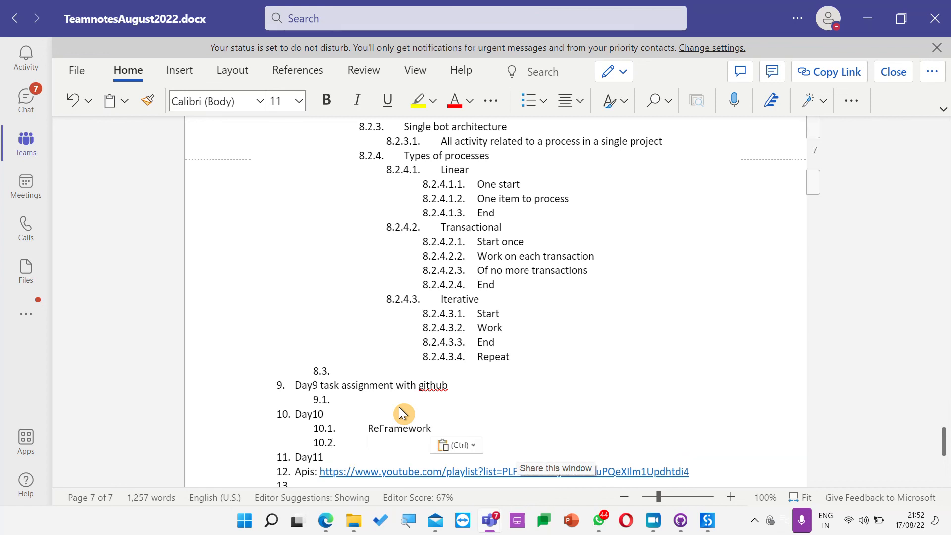
Step: Add the nested items "Total 3 states" and "1 Final State" beneath the ReFramework entry under Day10
{"action": "key", "text": "Tab"}
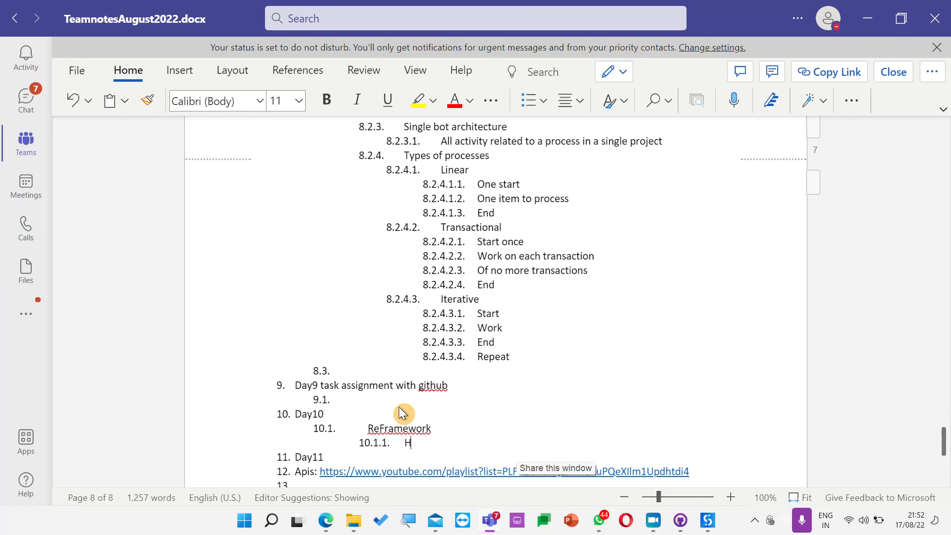
{"action": "type", "text": "Total"}
{"action": "type", "text": "3 states"}
{"action": "key", "text": "Return"}
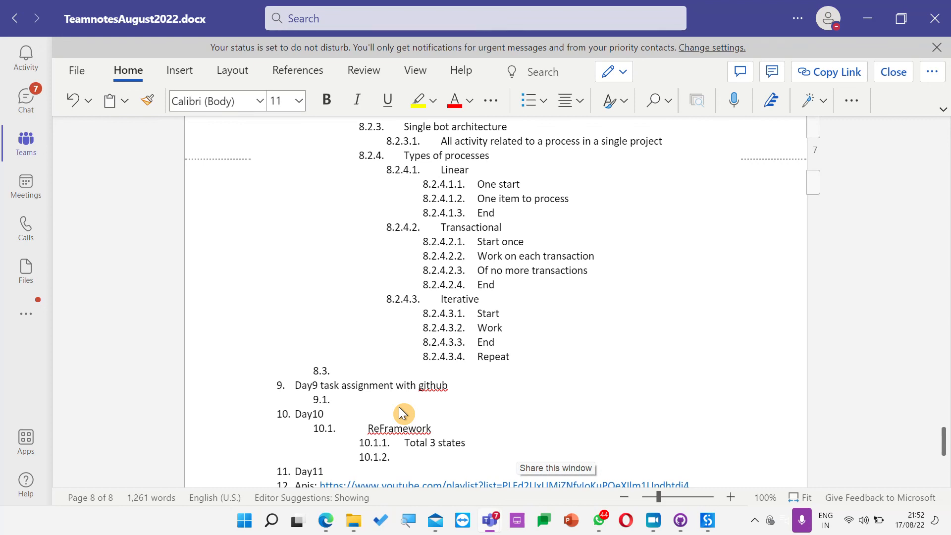
{"action": "type", "text": "1 Final State"}
Step: Insert "State machine container" directly below ReFramework as the parent of the two state items, and add an empty item after "1 Final State"
{"action": "key", "text": "Return"}
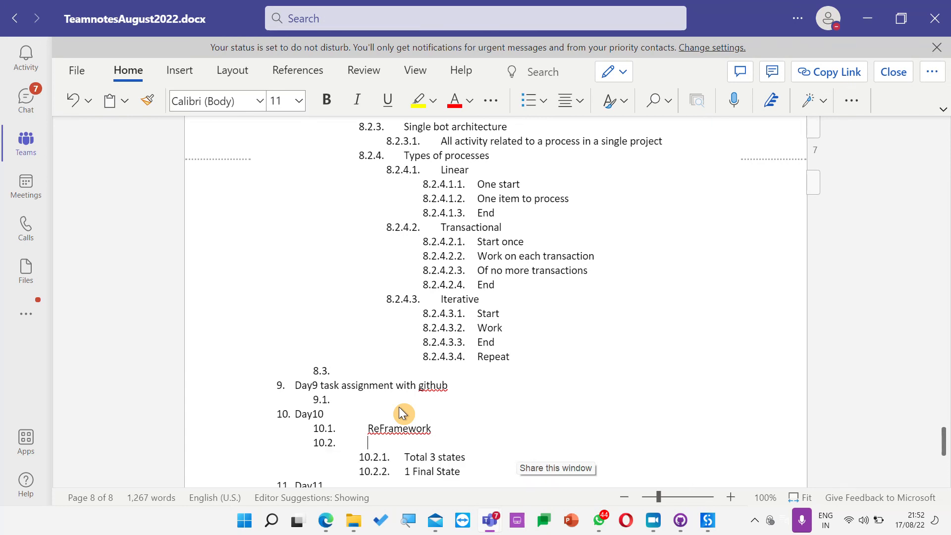
{"action": "type", "text": "State machine container"}
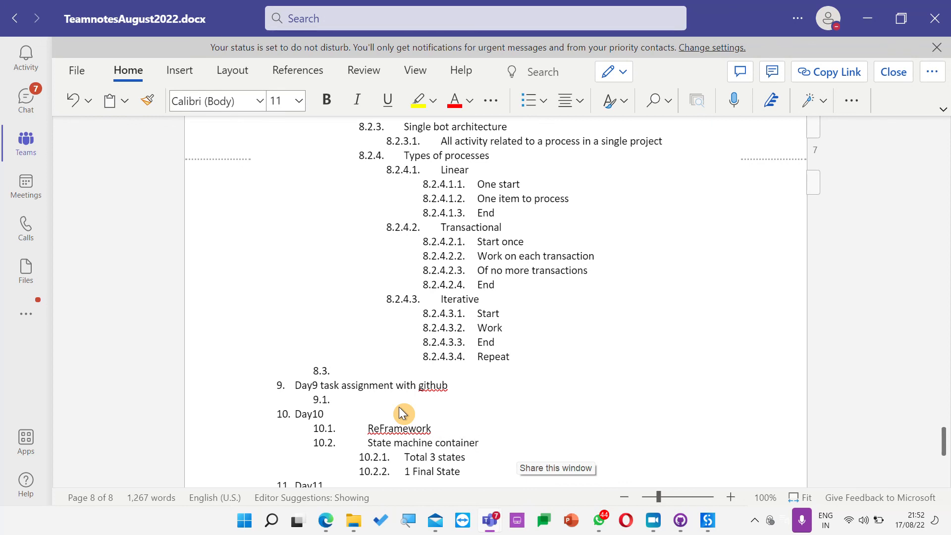
{"action": "scroll", "coordinate": [461, 405], "scroll_direction": "down", "scroll_amount": 5}
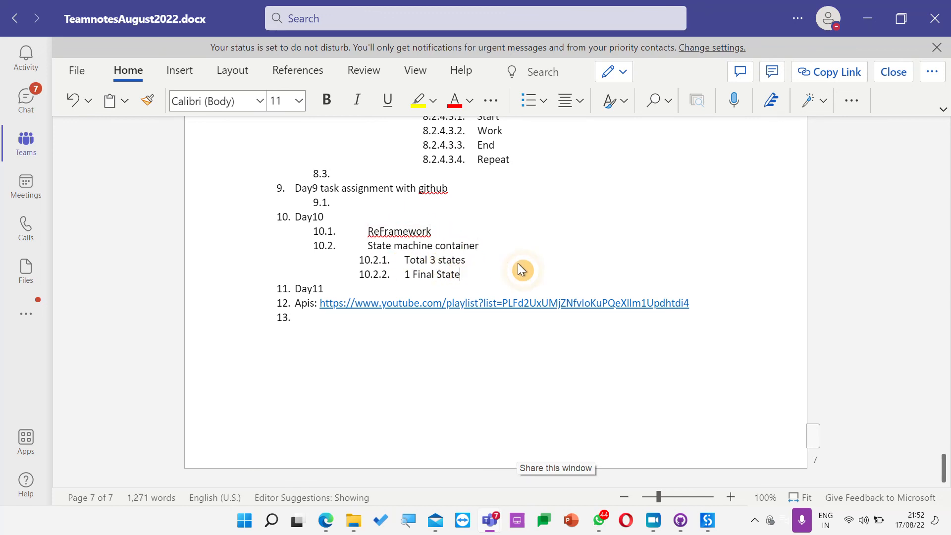
{"action": "key", "text": "Return"}
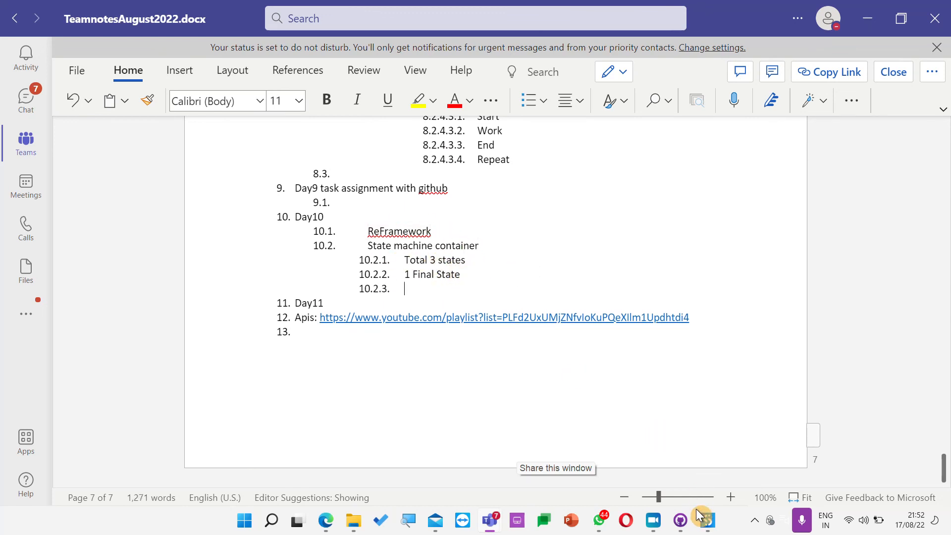
Step: Switch to the RoboticEnterpriseFramework project in UiPath Studio, open Main.xaml and collapse the Output panel to widen the workflow view
{"action": "left_click", "coordinate": [709, 519]}
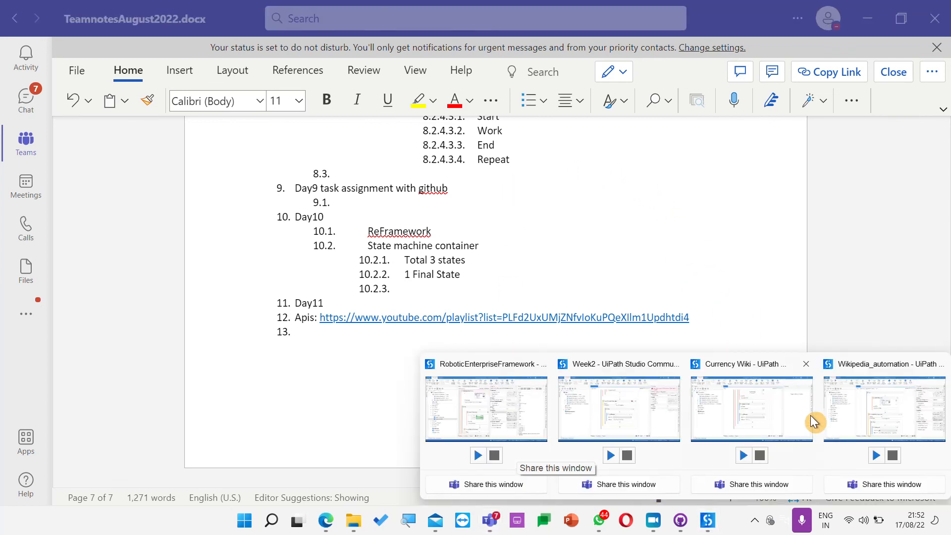
{"action": "left_click", "coordinate": [499, 410]}
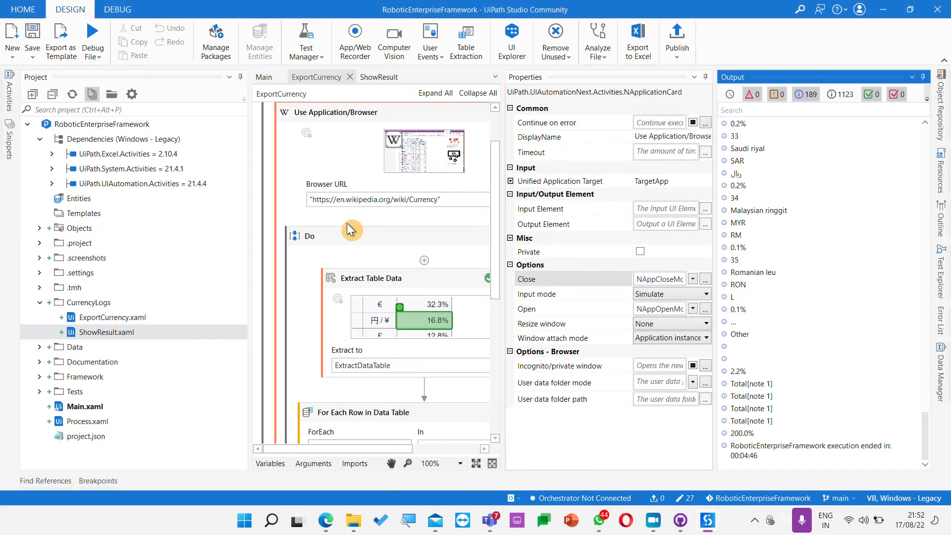
{"action": "double_click", "coordinate": [85, 407]}
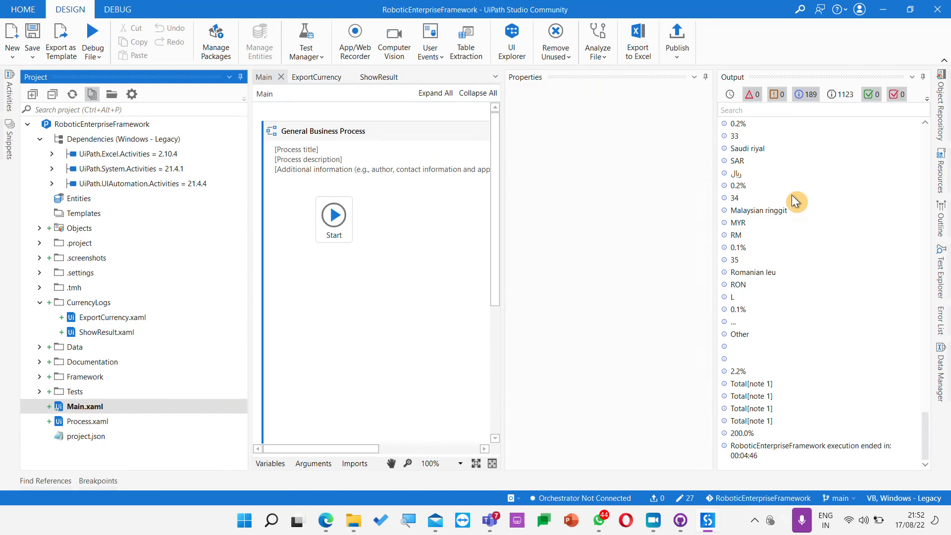
{"action": "left_click", "coordinate": [923, 77]}
{"action": "left_click", "coordinate": [682, 380]}
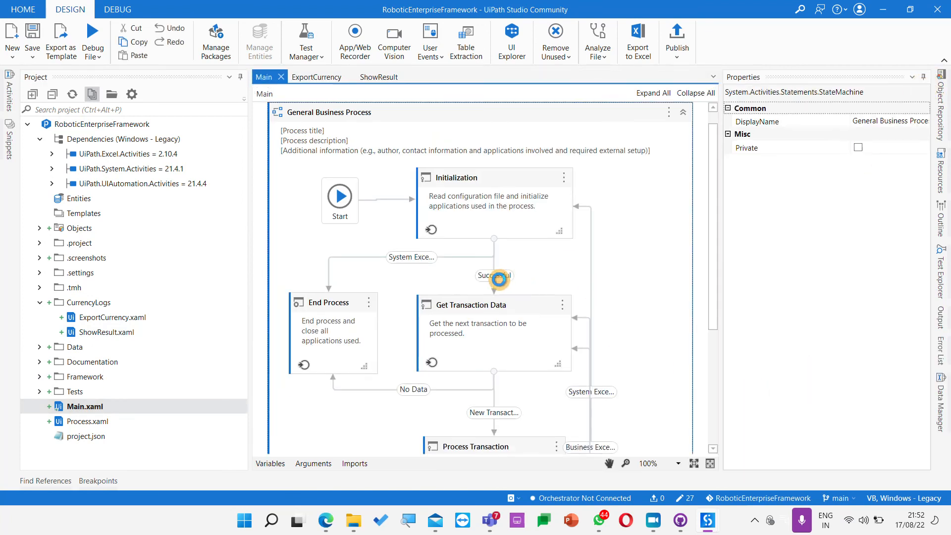
Step: Examine the System Exception and Successful transitions leaving the Initialization state, glancing back at the Teams notes
{"action": "left_click", "coordinate": [421, 263]}
{"action": "left_click", "coordinate": [495, 275]}
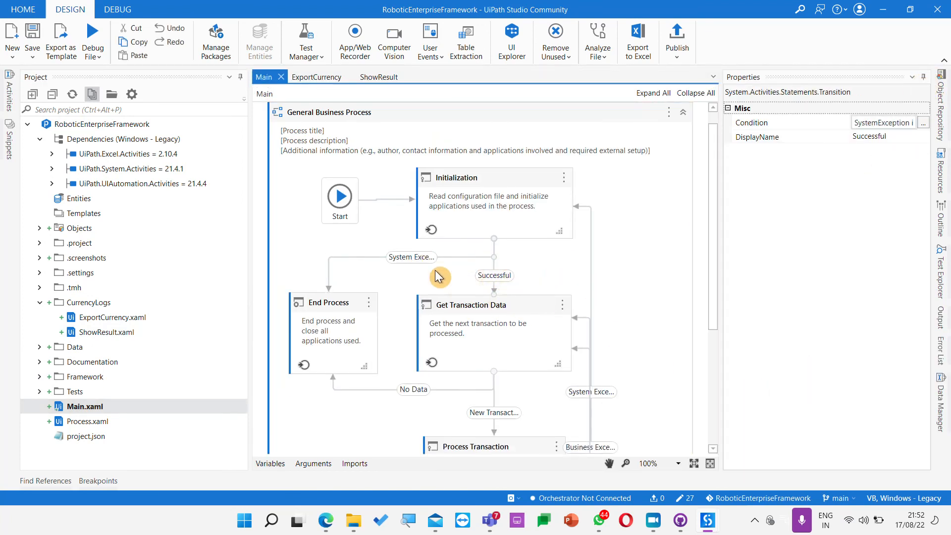
{"action": "left_click", "coordinate": [420, 262]}
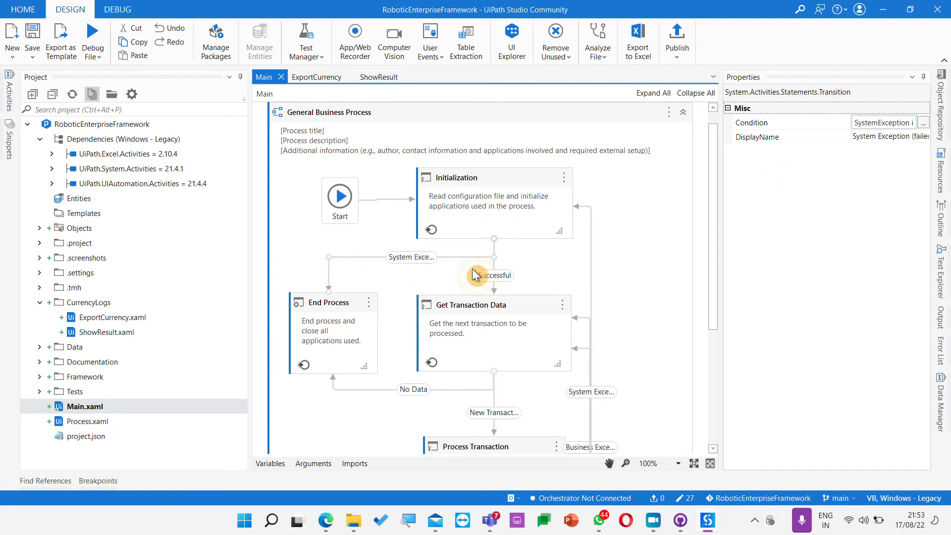
{"action": "left_click", "coordinate": [883, 9]}
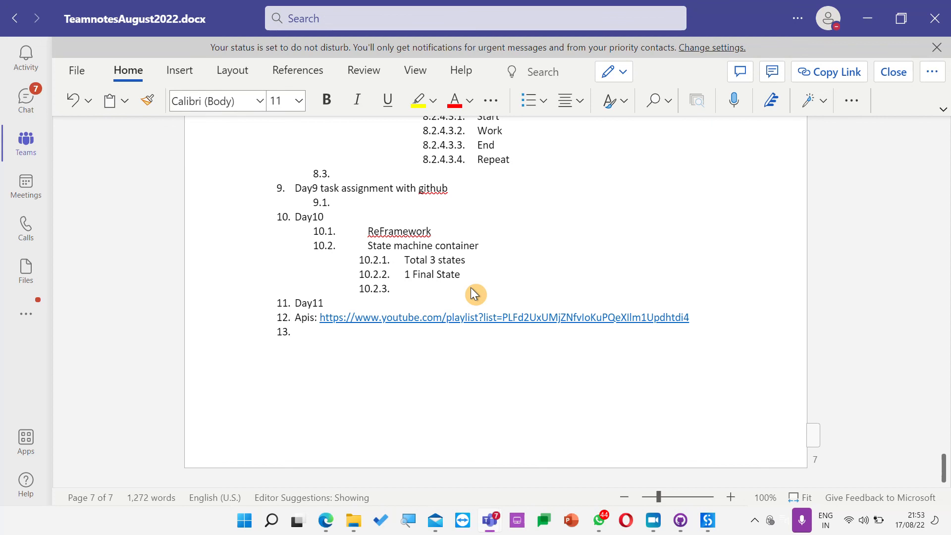
{"action": "key", "text": "alt+Tab"}
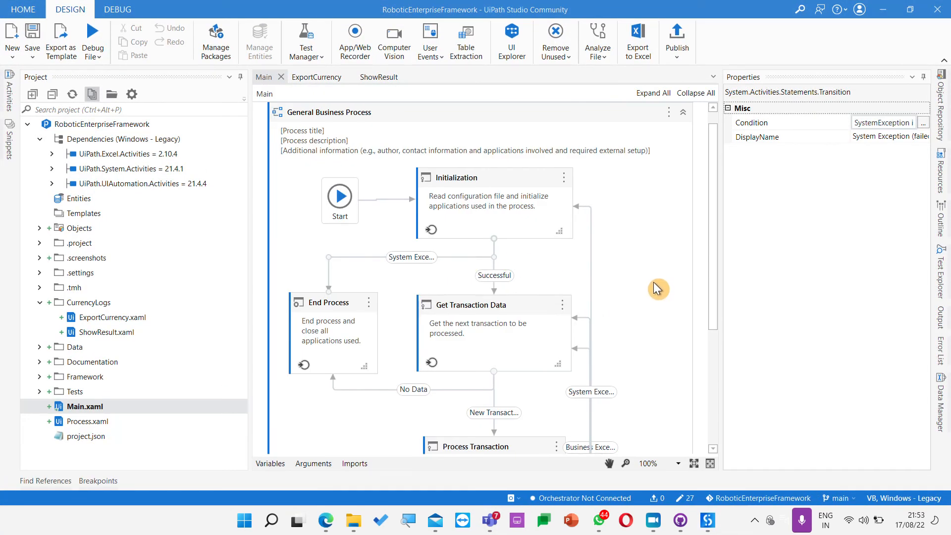
Step: Inspect the End Process state in the workflow and compare it with the "1 Final State" line in the notes
{"action": "left_click", "coordinate": [347, 302]}
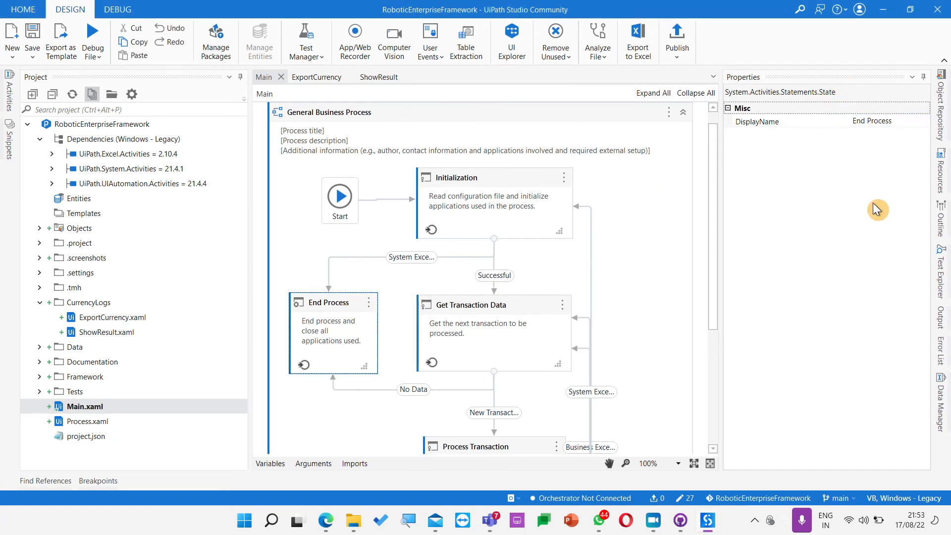
{"action": "key", "text": "alt+Tab"}
{"action": "double_click", "coordinate": [424, 274]}
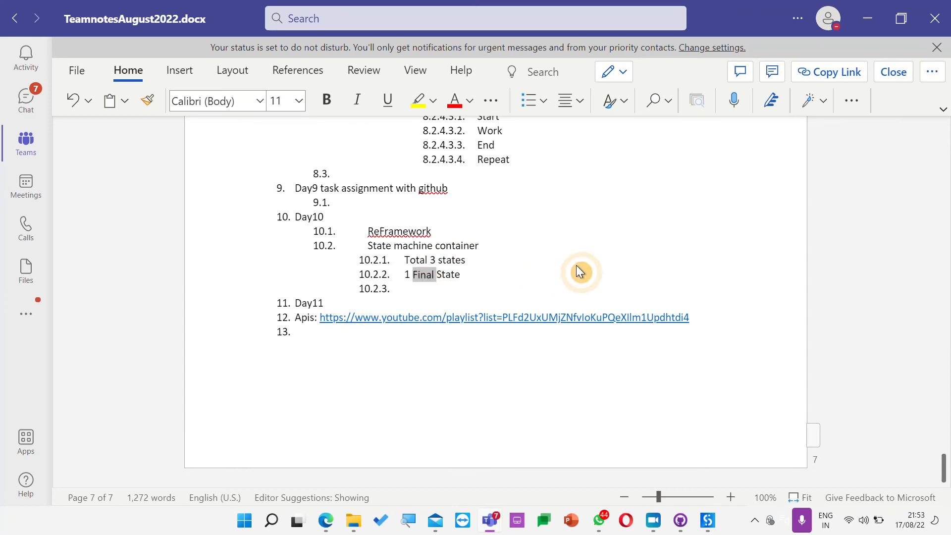
{"action": "key", "text": "alt+Tab"}
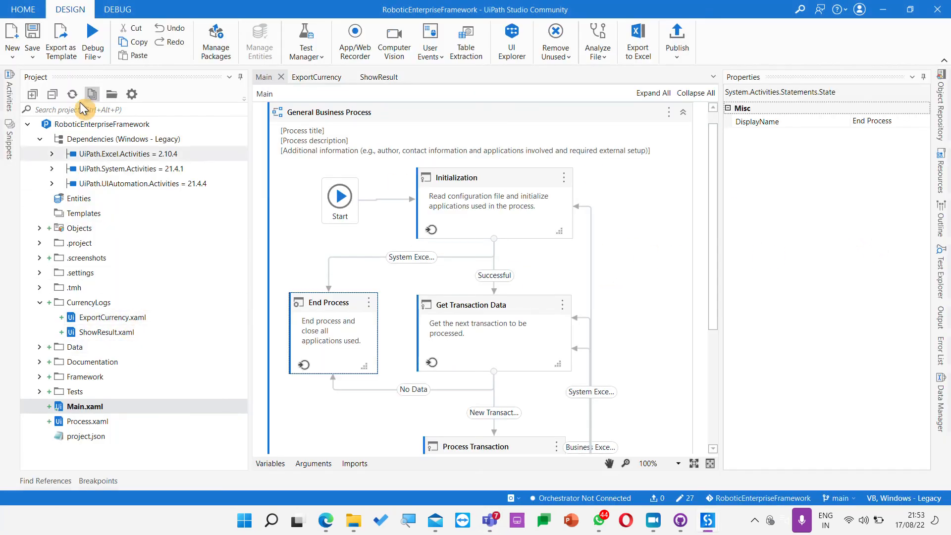
Step: Search the available activities for "state"
{"action": "left_click", "coordinate": [9, 97]}
{"action": "left_click", "coordinate": [111, 110]}
{"action": "type", "text": "state"}
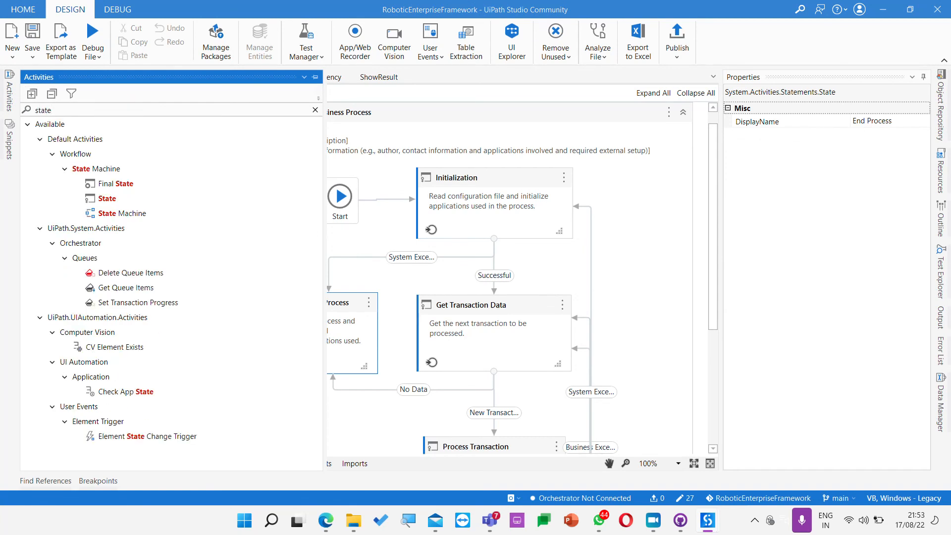
Step: Return to the Teams notes and add "7 Transition lines" below "1 Final State"
{"action": "left_click", "coordinate": [880, 18]}
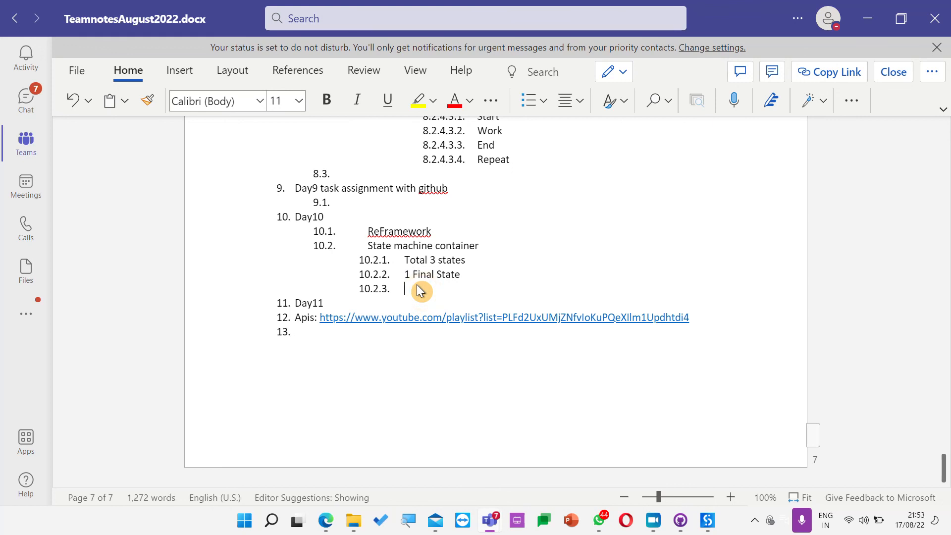
{"action": "type", "text": "ac"}
{"action": "type", "text": "ion lines"}
{"action": "key", "text": "Return"}
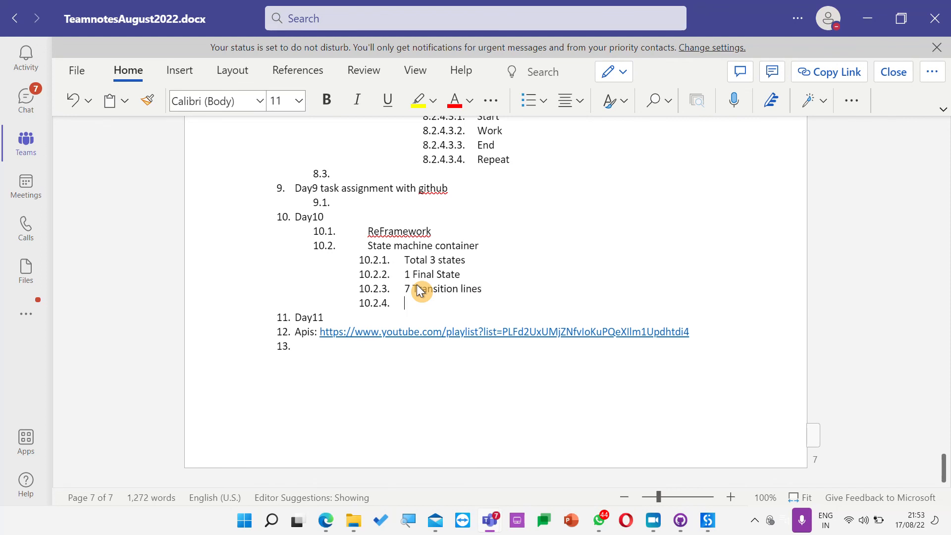
Step: Add the nested item "Init (Success) -> Get transaction" under "7 Transition lines", checking the workflow in UiPath Studio
{"action": "key", "text": "Tab"}
{"action": "key", "text": "alt+Tab"}
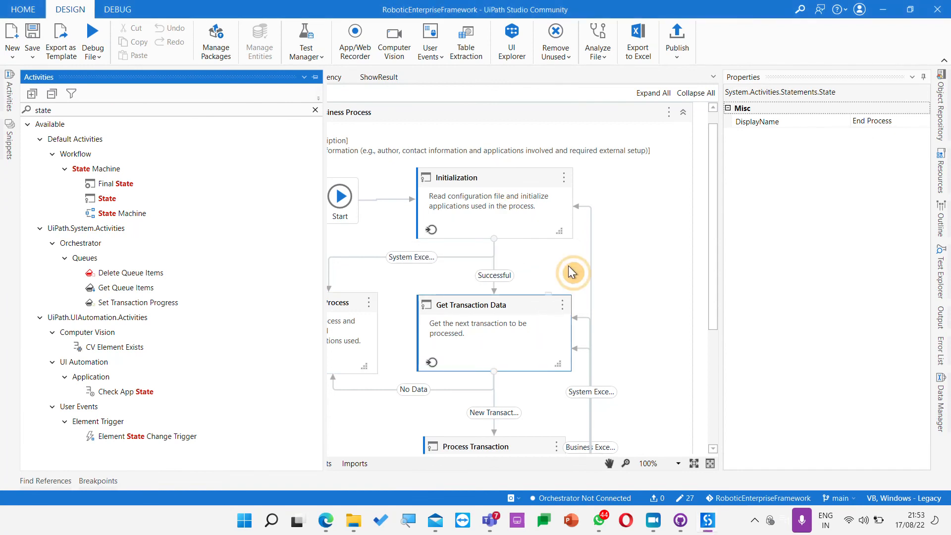
{"action": "key", "text": "alt+Tab"}
{"action": "type", "text": "Init ->"}
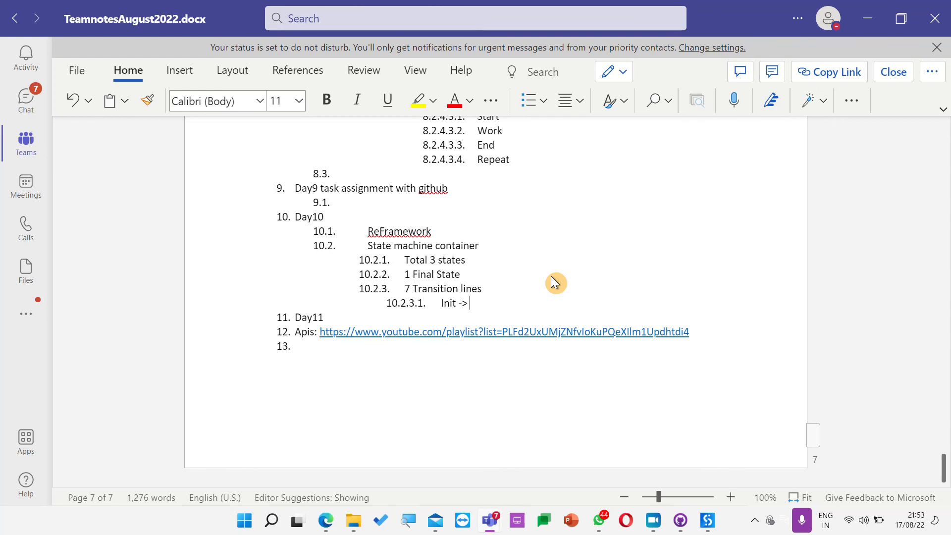
{"action": "key", "text": "BackSpace"}
{"action": "key", "text": "BackSpace"}
{"action": "type", "text": "(Success) -> Get transac"}
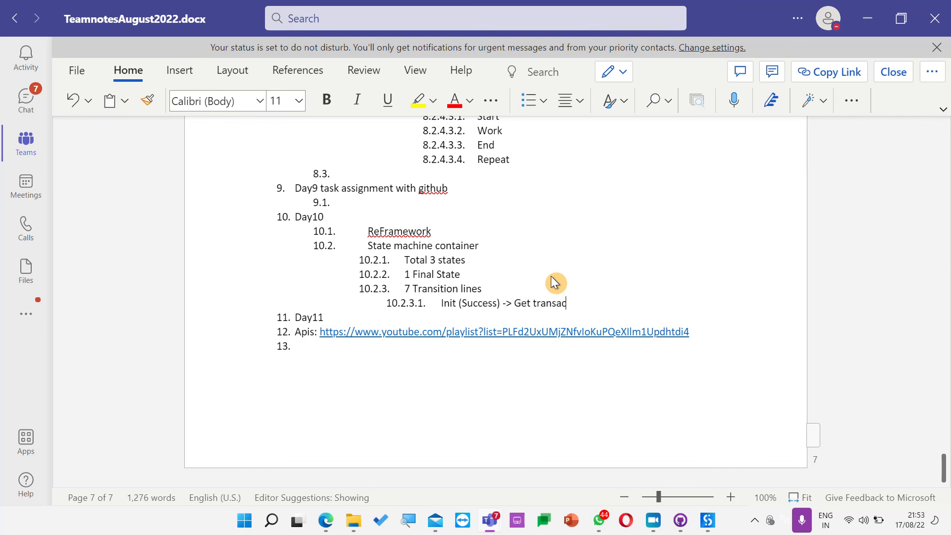
{"action": "key", "text": "BackSpace"}
{"action": "key", "text": "BackSpace"}
{"action": "key", "text": "BackSpace"}
{"action": "key", "text": "BackSpace"}
{"action": "key", "text": "Return"}
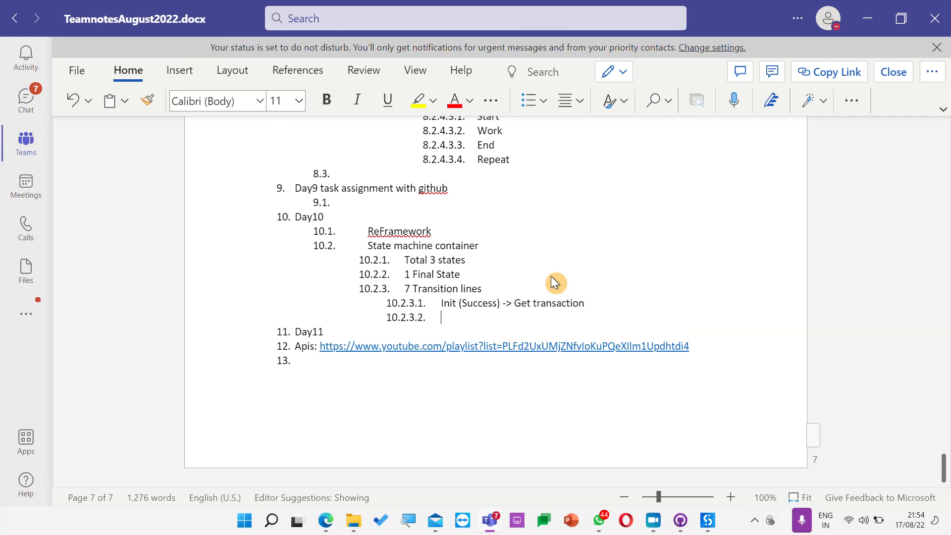
Step: Duplicate the "Init (Success) -> Get transaction" item under "7 Transition lines" and change the copy to "Init (Exception) -> End Process"
{"action": "key", "text": "shift+Down"}
{"action": "key", "text": "ctrl+c"}
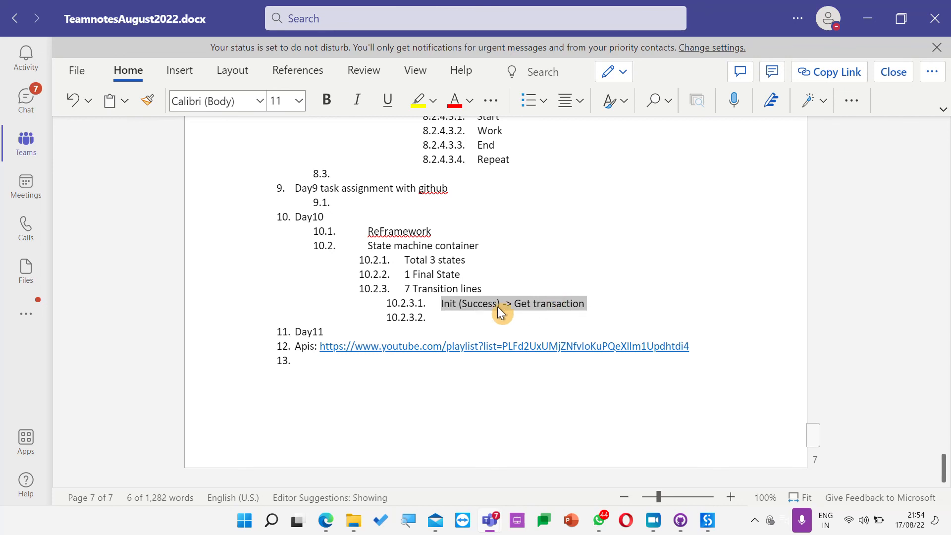
{"action": "left_click", "coordinate": [458, 319]}
{"action": "key", "text": "ctrl+v"}
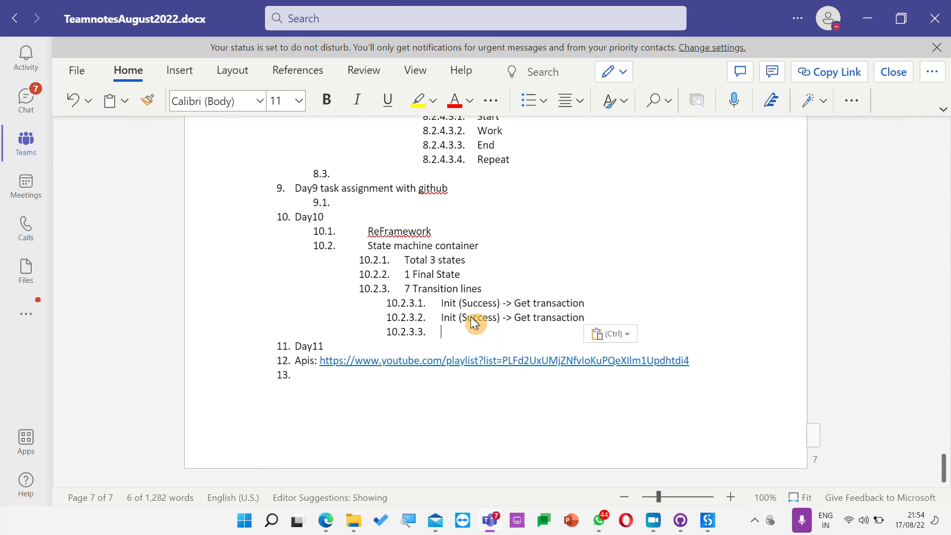
{"action": "double_click", "coordinate": [477, 319]}
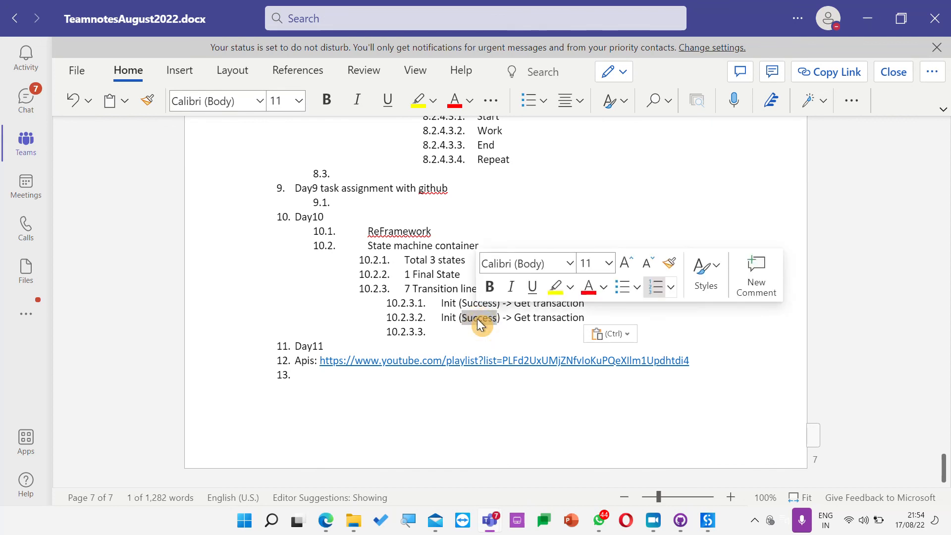
{"action": "type", "text": "Exception"}
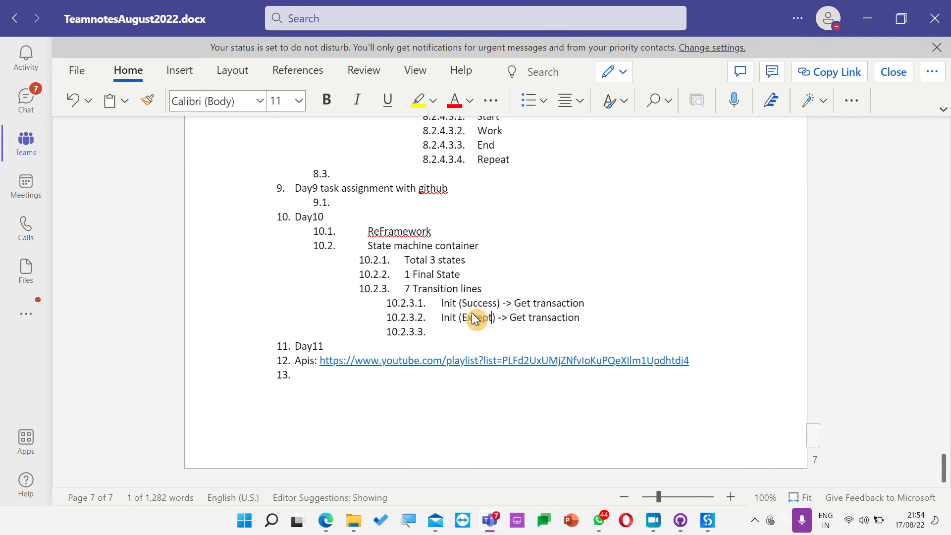
{"action": "left_click_drag", "start_coordinate": [525, 319], "coordinate": [595, 318]}
{"action": "type", "text": "End Pro"}
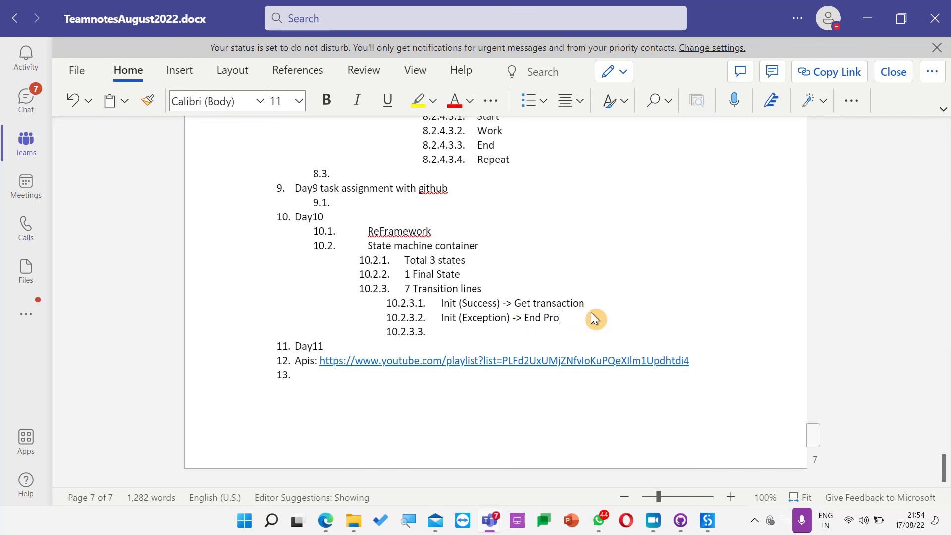
{"action": "type", "text": "cess"}
Step: Add "Get Transaction( New Item) > Process" as the third transition item and start a new item below it
{"action": "left_click", "coordinate": [466, 337]}
{"action": "type", "text": "Get Transaciotn"}
{"action": "key", "text": "BackSpace"}
{"action": "key", "text": "BackSpace"}
{"action": "key", "text": "BackSpace"}
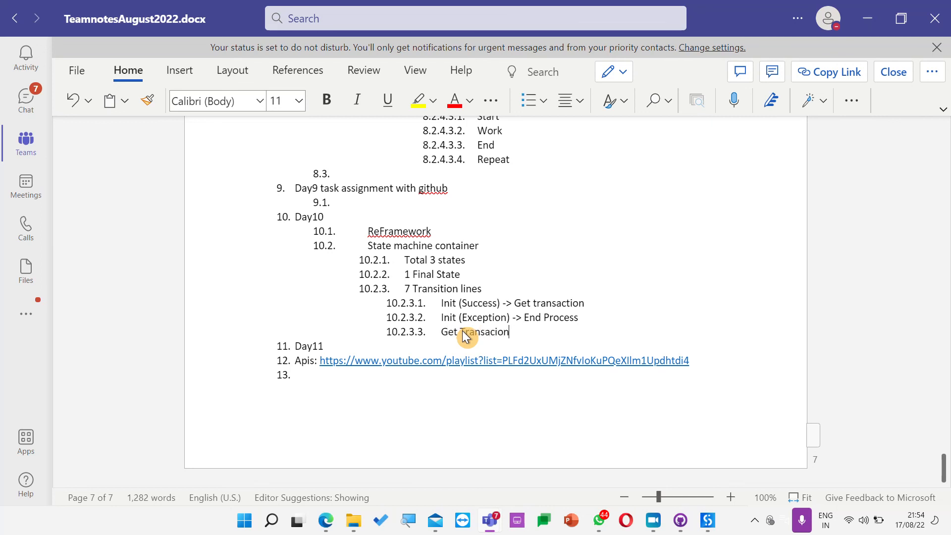
{"action": "key", "text": "BackSpace"}
{"action": "key", "text": "BackSpace"}
{"action": "key", "text": "BackSpace"}
{"action": "type", "text": "tion( New Item) > Process"}
{"action": "key", "text": "Return"}
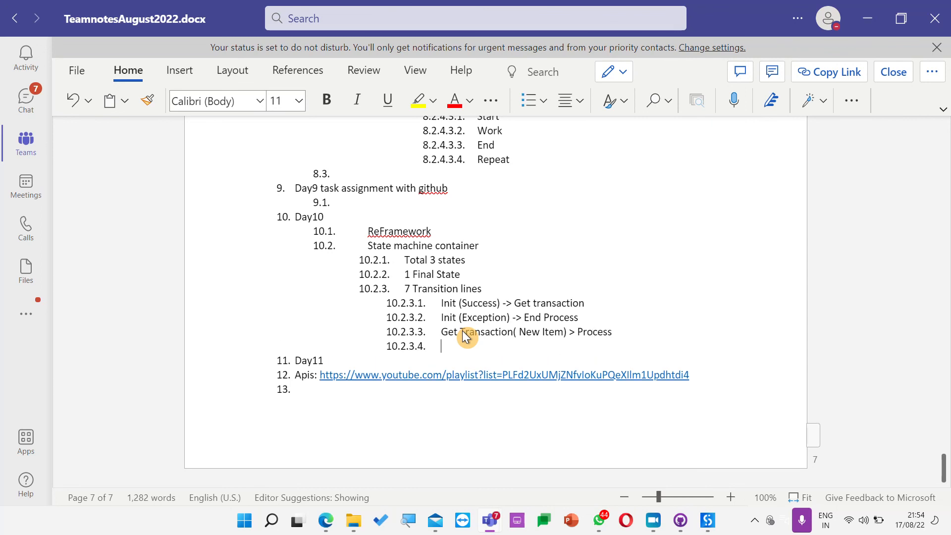
Step: Duplicate the "Get Transaction( New Item) > Process" item and change the copy to "Get Transaction( NoItem) > End"
{"action": "triple_click", "coordinate": [464, 332]}
{"action": "key", "text": "ctrl+c"}
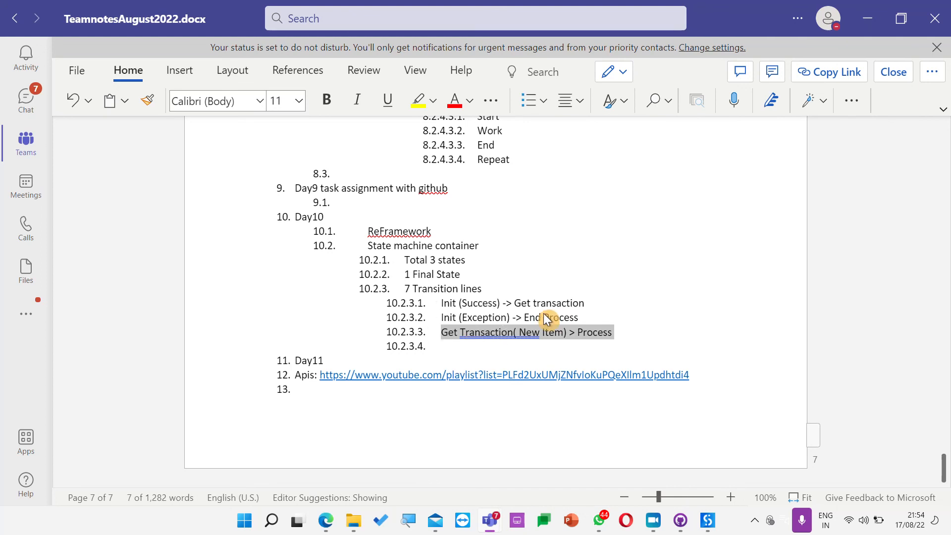
{"action": "left_click", "coordinate": [477, 342]}
{"action": "key", "text": "ctrl+v"}
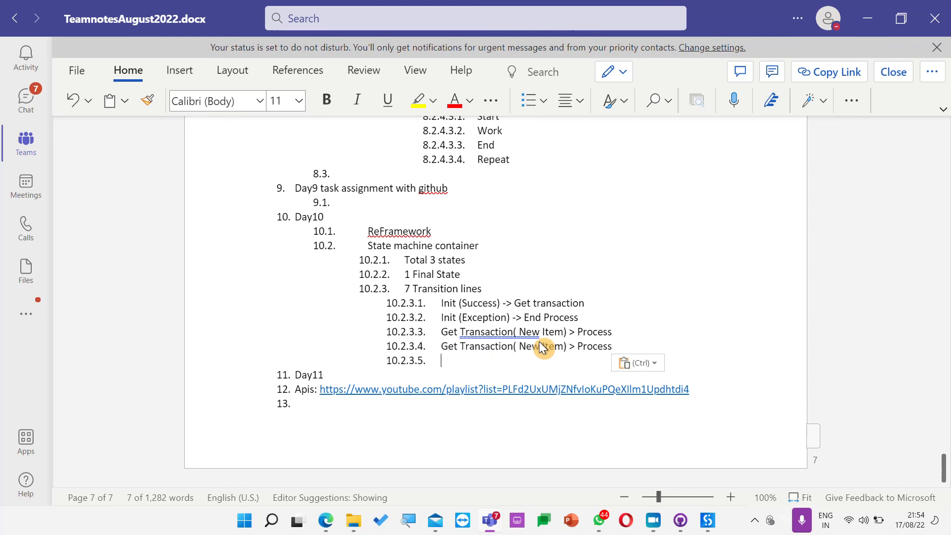
{"action": "double_click", "coordinate": [530, 347]}
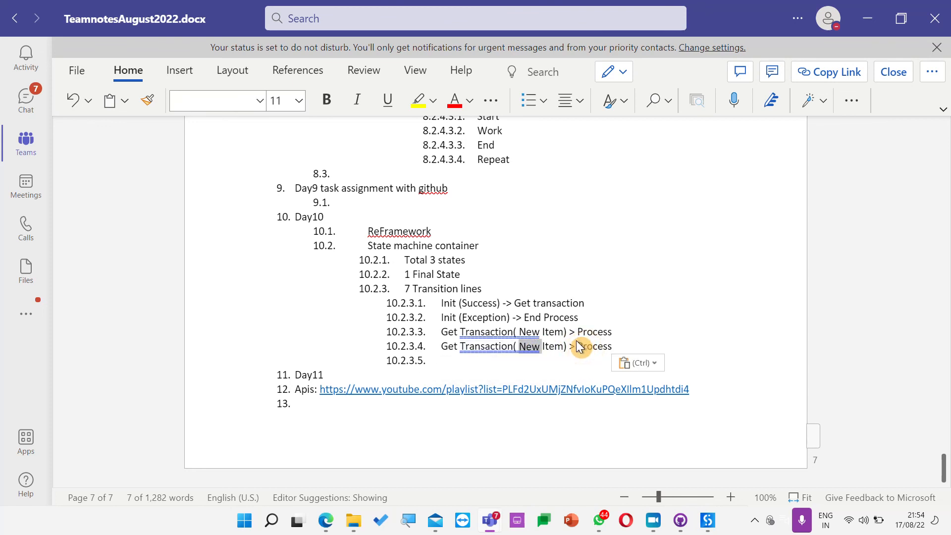
{"action": "type", "text": "No"}
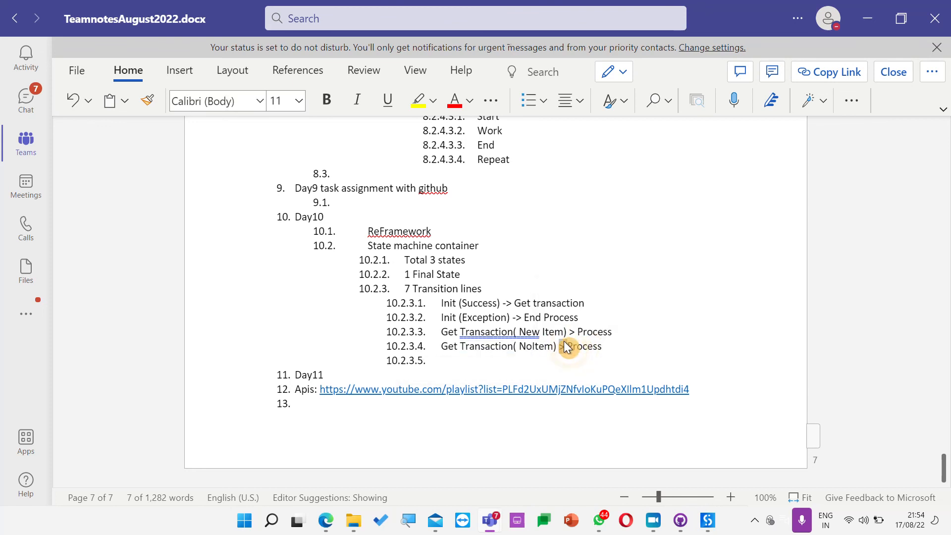
{"action": "left_click_drag", "start_coordinate": [567, 343], "coordinate": [715, 356]}
{"action": "type", "text": "End"}
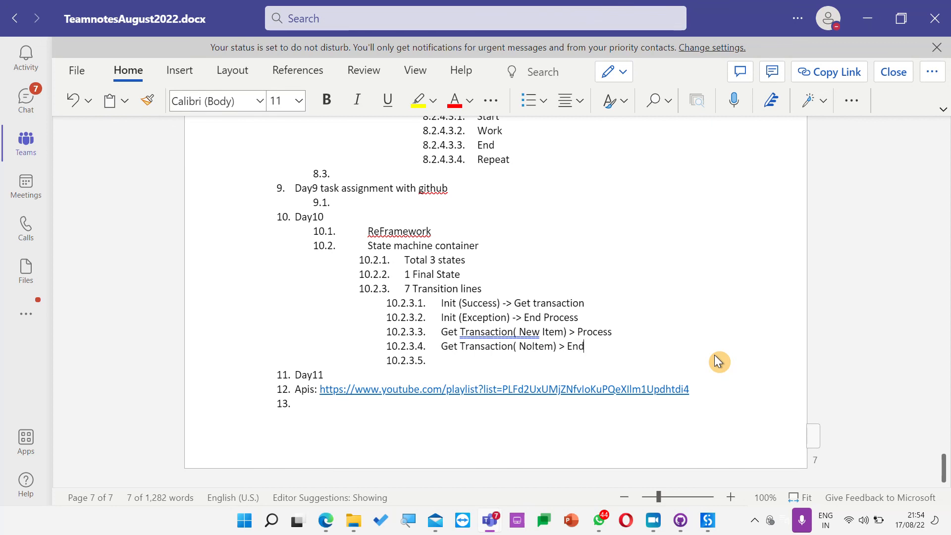
Step: Add three items reading "Process" below the "Get Transaction( NoItem) > End" item
{"action": "key", "text": "Return"}
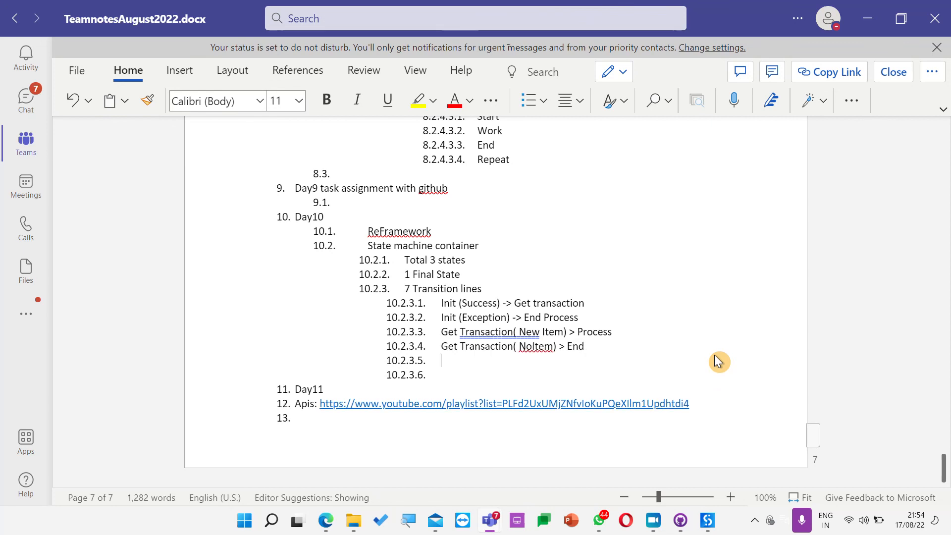
{"action": "type", "text": "Process"}
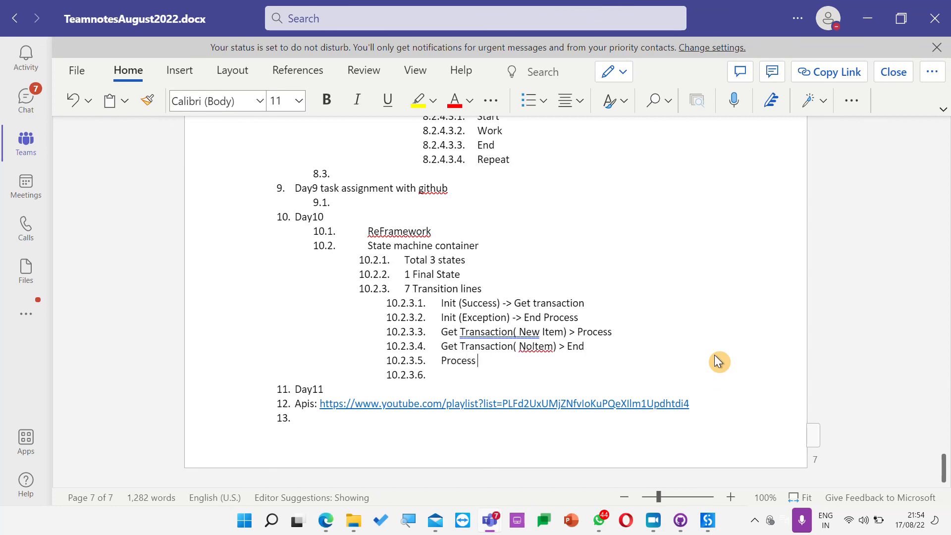
{"action": "key", "text": "Return"}
{"action": "type", "text": "Proce"}
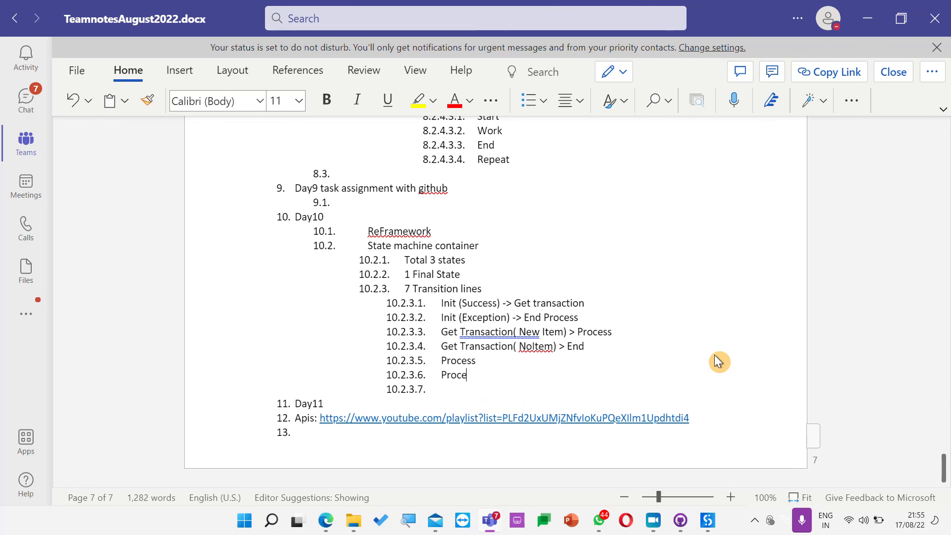
{"action": "type", "text": "ss"}
{"action": "key", "text": "Return"}
{"action": "type", "text": "Pro"}
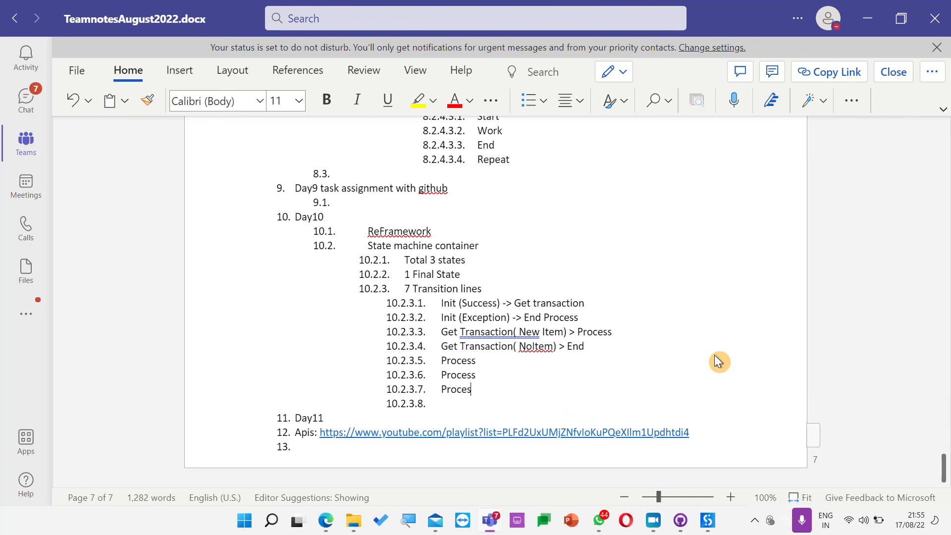
Step: Complete the first "Process" item as "Process (Success) > Get Transaction Item"
{"action": "left_click", "coordinate": [519, 357]}
{"action": "type", "text": "("}
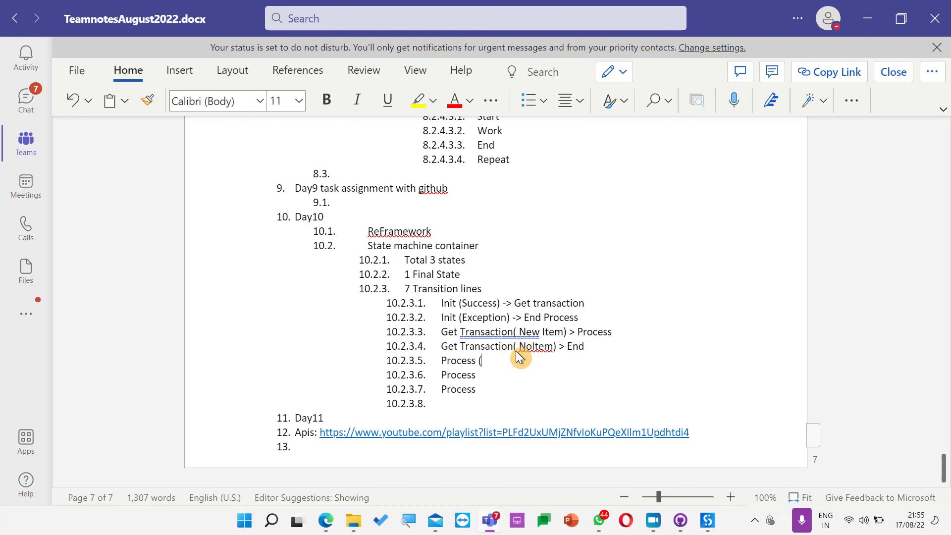
{"action": "type", "text": "Success) > "}
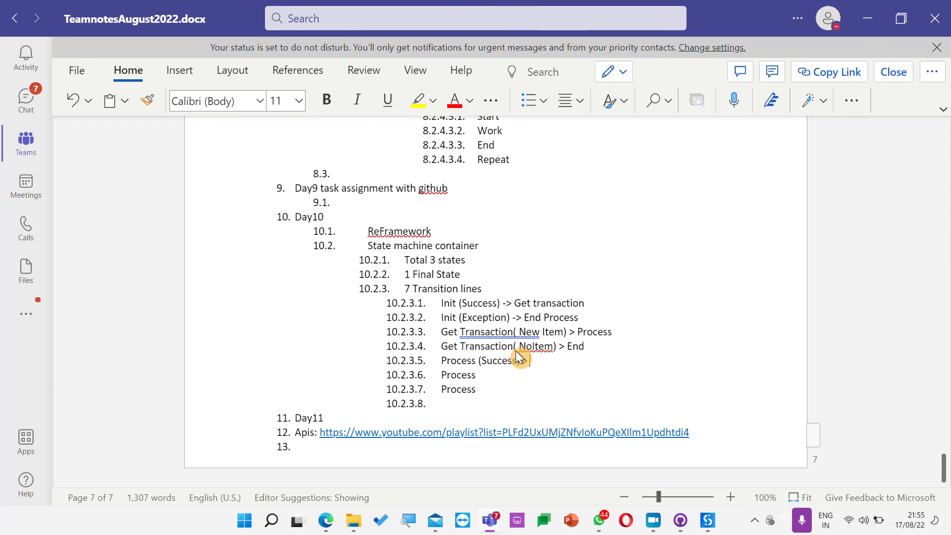
{"action": "type", "text": "Get Transaction Item"}
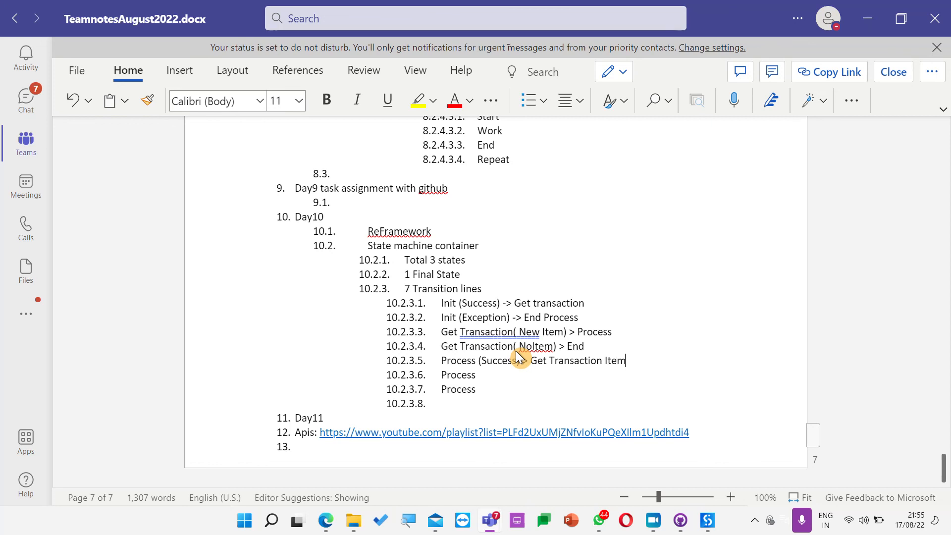
Step: Complete the second "Process" item as "Process (BRE) > Get Transaction Item", correcting the spelling of "Transaction"
{"action": "key", "text": "Down"}
{"action": "type", "text": "(BRE) "}
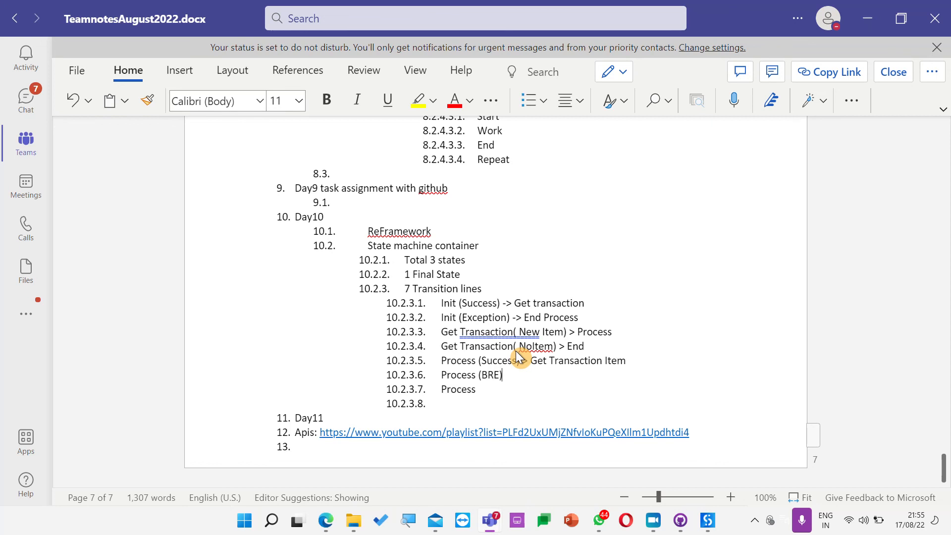
{"action": "type", "text": "> "}
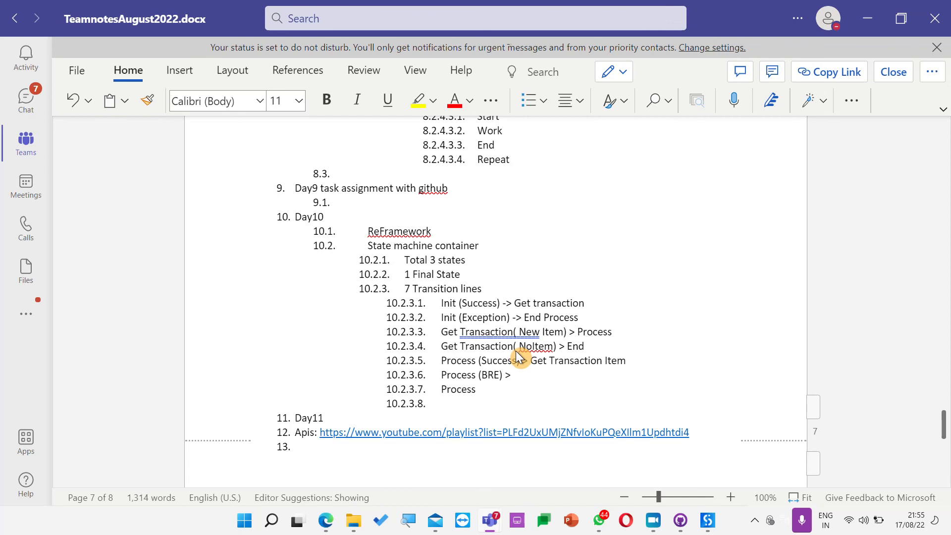
{"action": "type", "text": "Get Trans"}
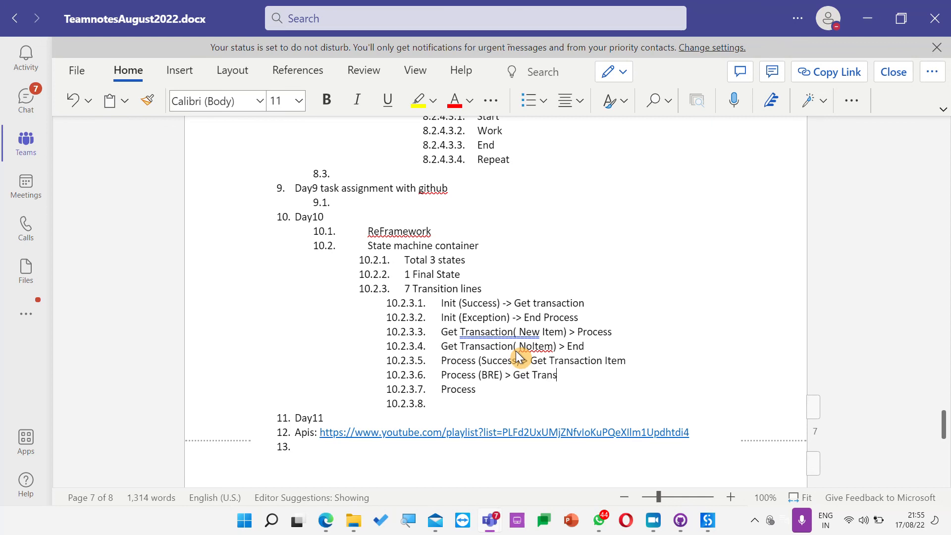
{"action": "type", "text": "actio nltem"}
{"action": "key", "text": "BackSpace"}
{"action": "key", "text": "BackSpace"}
{"action": "key", "text": "BackSpace"}
{"action": "key", "text": "BackSpace"}
{"action": "key", "text": "BackSpace"}
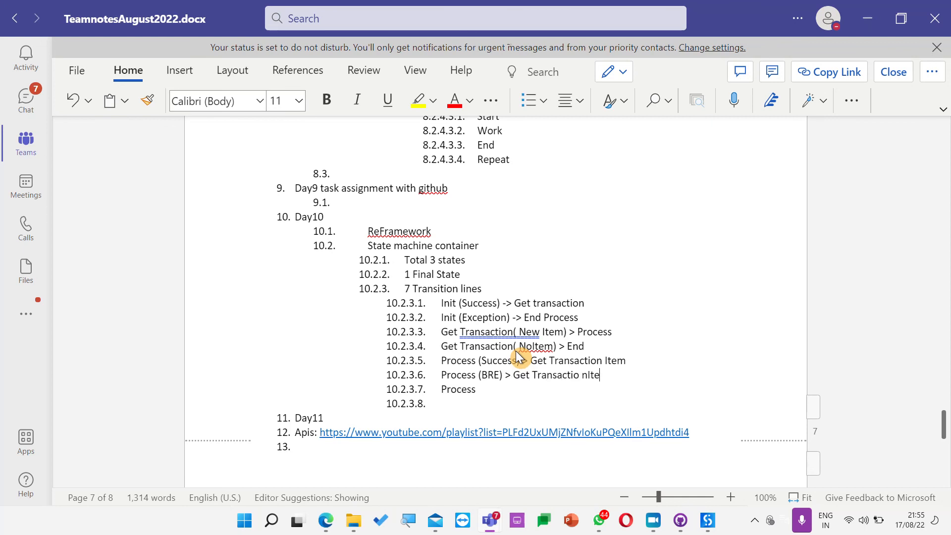
{"action": "type", "text": "Item"}
{"action": "key", "text": "BackSpace"}
{"action": "key", "text": "BackSpace"}
{"action": "key", "text": "BackSpace"}
{"action": "type", "text": "tem"}
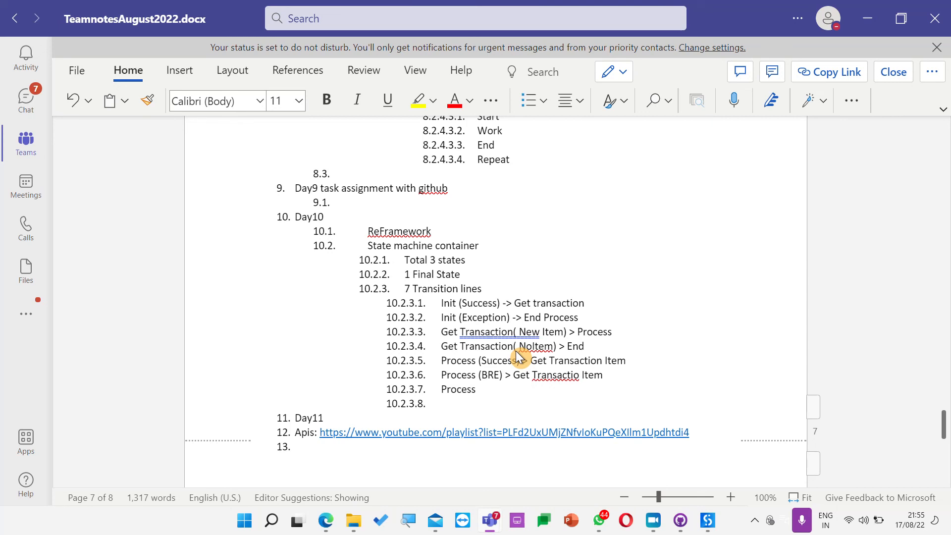
{"action": "key", "text": "Left"}
{"action": "key", "text": "Left"}
{"action": "key", "text": "Left"}
{"action": "type", "text": "n"}
{"action": "key", "text": "BackSpace"}
{"action": "key", "text": "Right"}
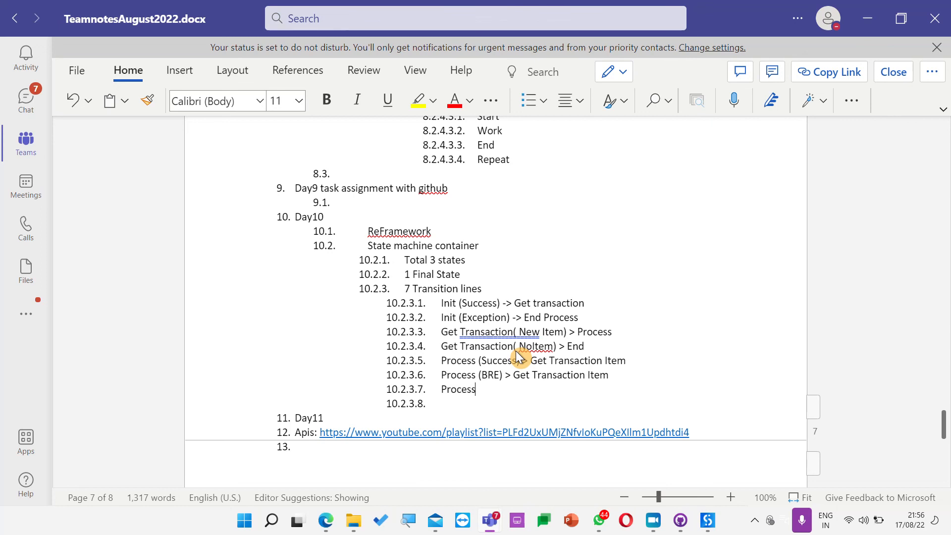
Step: Complete the third "Process" item as "Process(SE) > Init" and check the transitions against the workflow in UiPath Studio
{"action": "type", "text": "("}
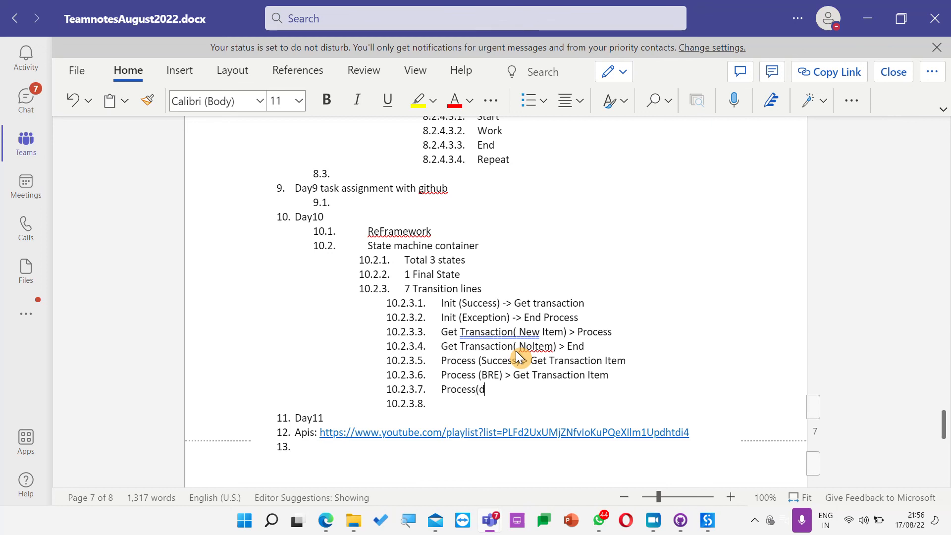
{"action": "type", "text": "SE) >"}
{"action": "type", "text": "Init"}
{"action": "key", "text": "alt+Tab"}
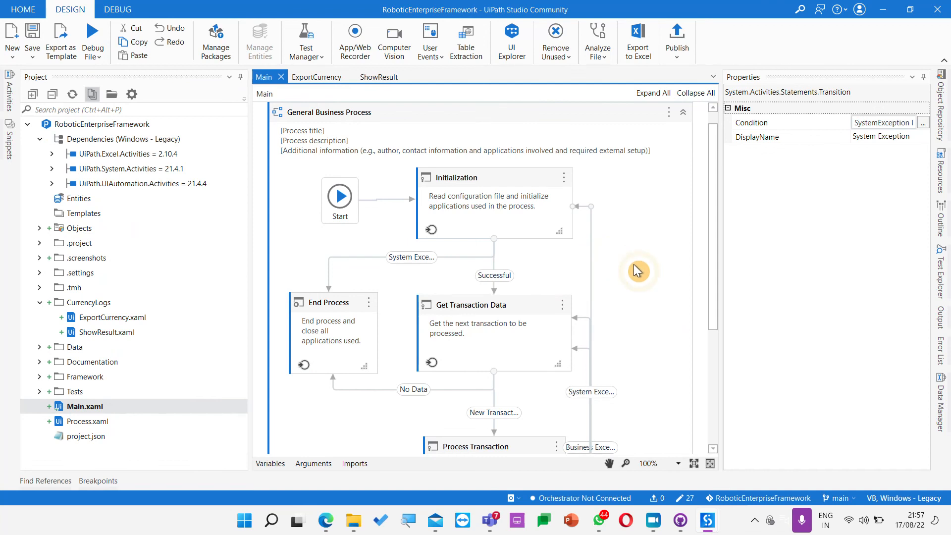
{"action": "key", "text": "alt+Tab"}
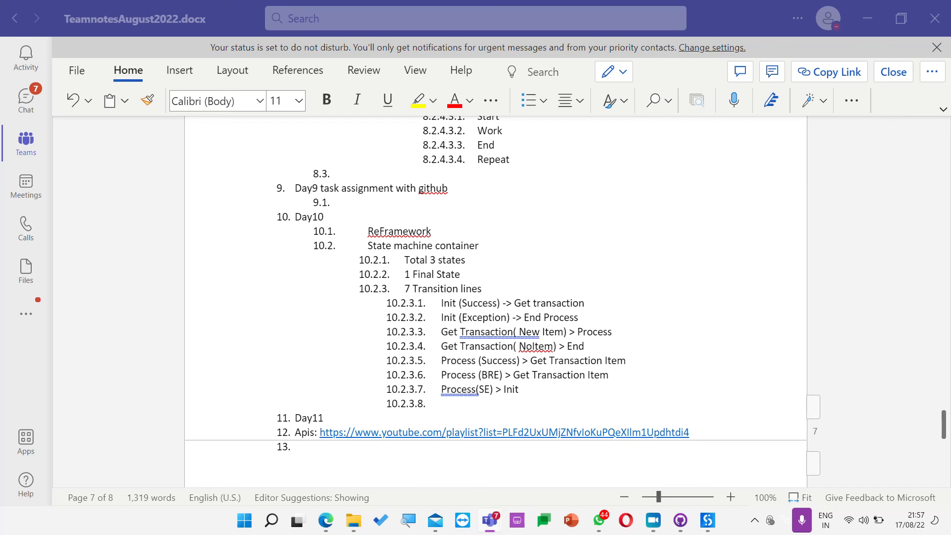
Step: Add "END – No Transitions" as the eighth item under "7 Transition lines" and color its text red
{"action": "left_click", "coordinate": [796, 500]}
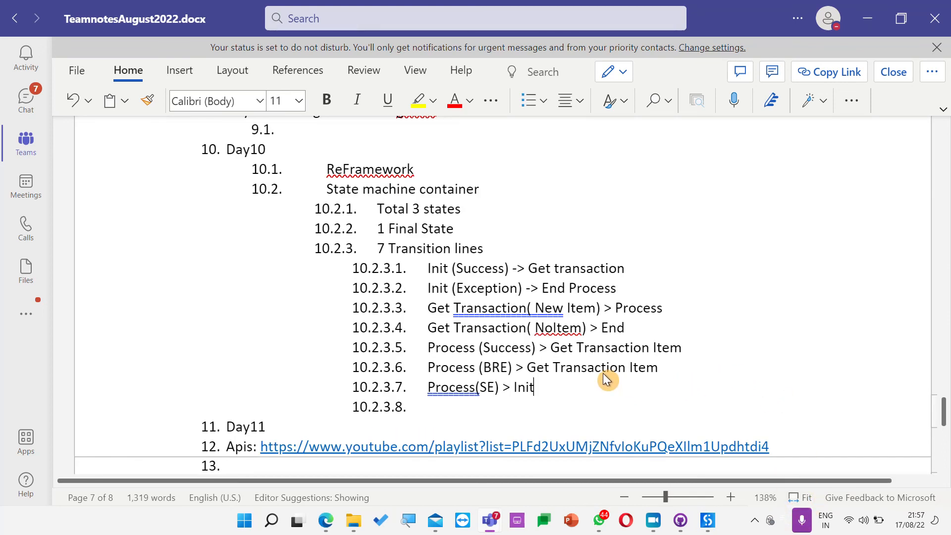
{"action": "type", "text": "END"}
{"action": "key", "text": "BackSpace"}
{"action": "key", "text": "BackSpace"}
{"action": "key", "text": "BackSpace"}
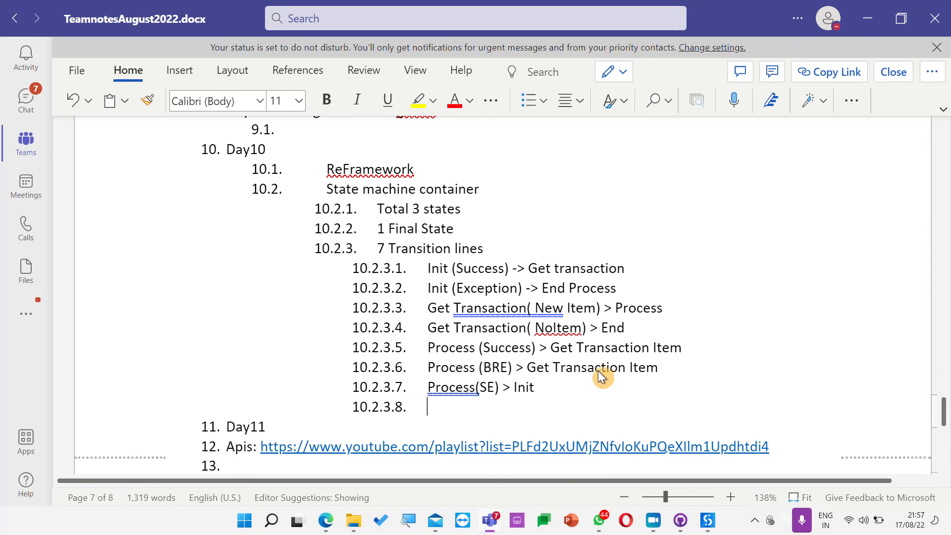
{"action": "type", "text": "END"}
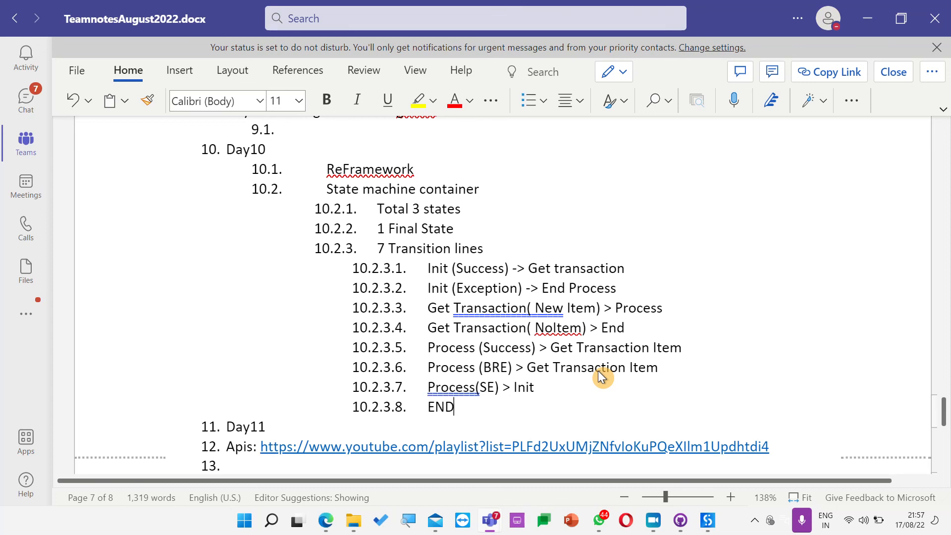
{"action": "type", "text": " -"}
{"action": "type", "text": "No Tr"}
{"action": "type", "text": "ans"}
{"action": "type", "text": "itions"}
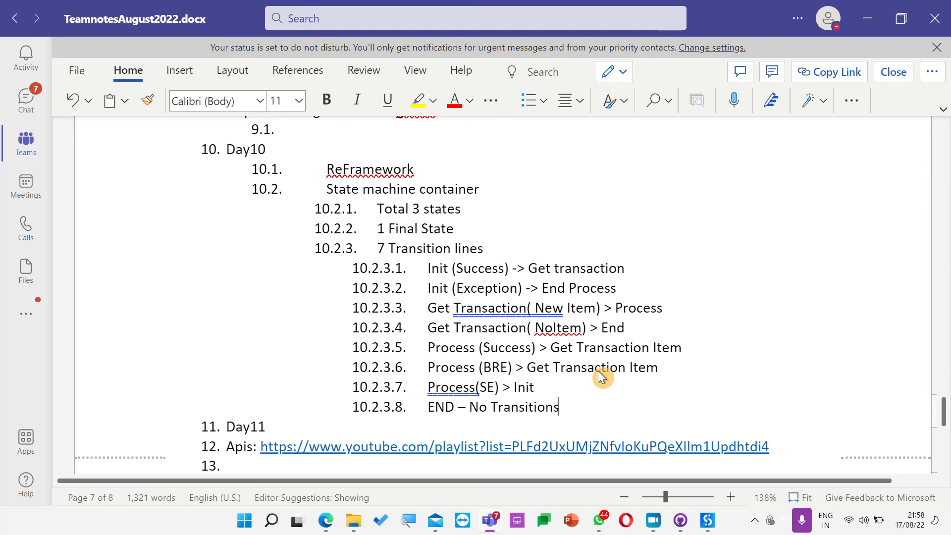
{"action": "triple_click", "coordinate": [424, 405]}
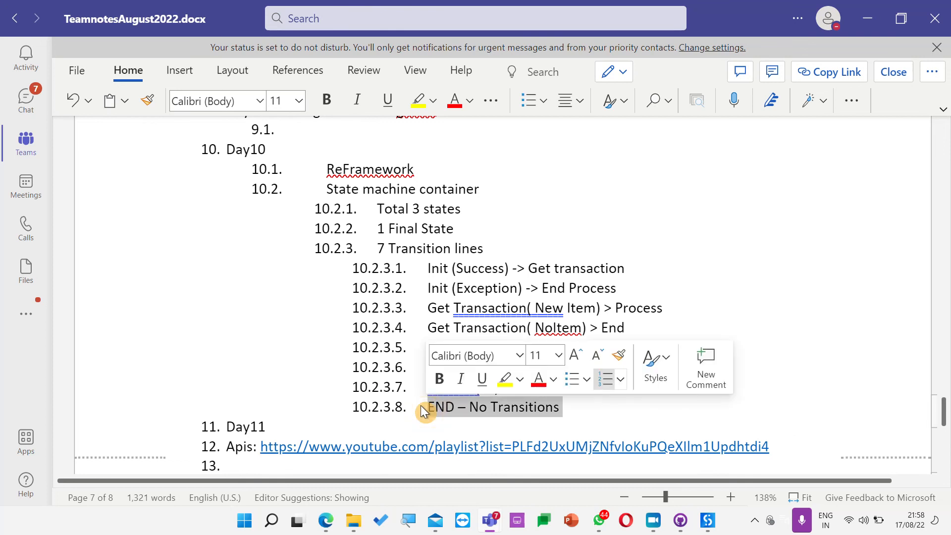
{"action": "left_click", "coordinate": [454, 101]}
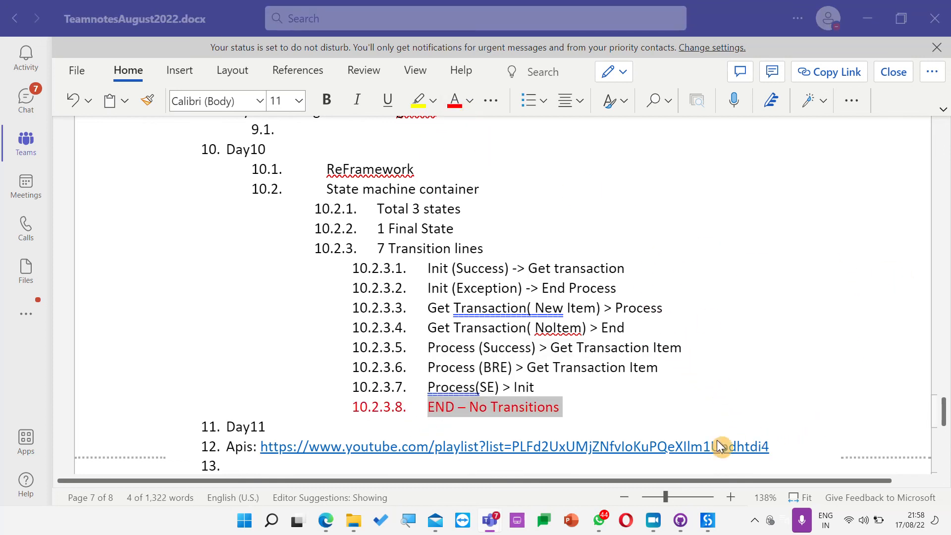
Step: Check the End Process state for outgoing transitions in the RoboticEnterpriseFramework project in UiPath Studio and return to the notes
{"action": "left_click", "coordinate": [709, 523]}
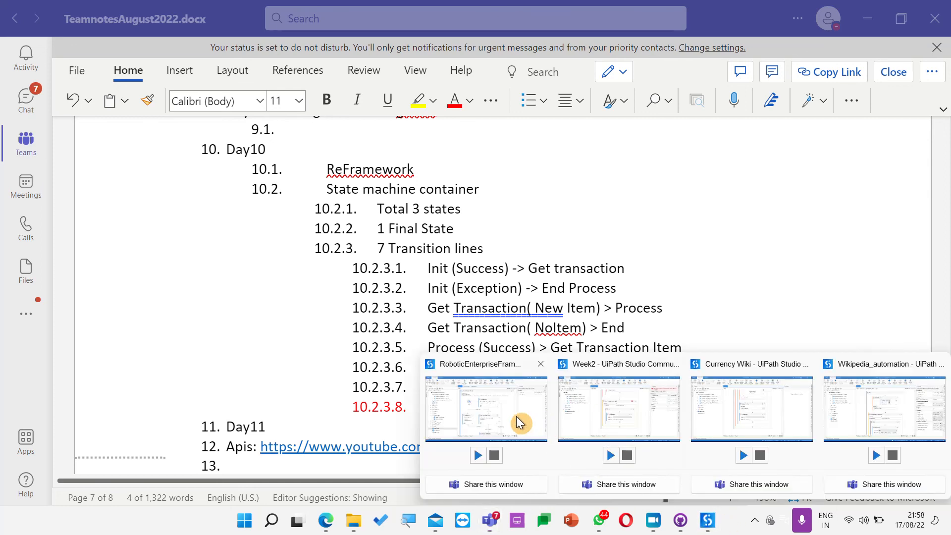
{"action": "left_click", "coordinate": [518, 423]}
{"action": "left_click", "coordinate": [356, 307]}
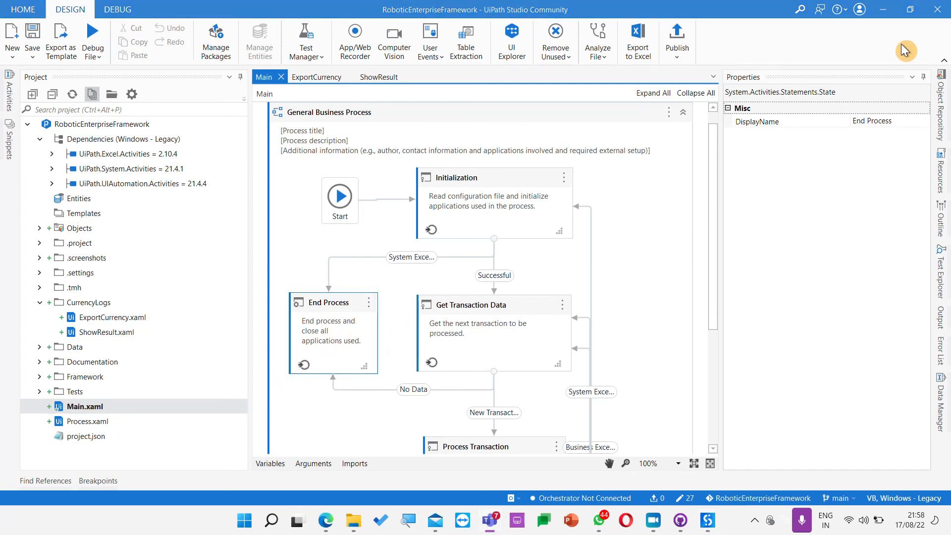
{"action": "left_click", "coordinate": [882, 9]}
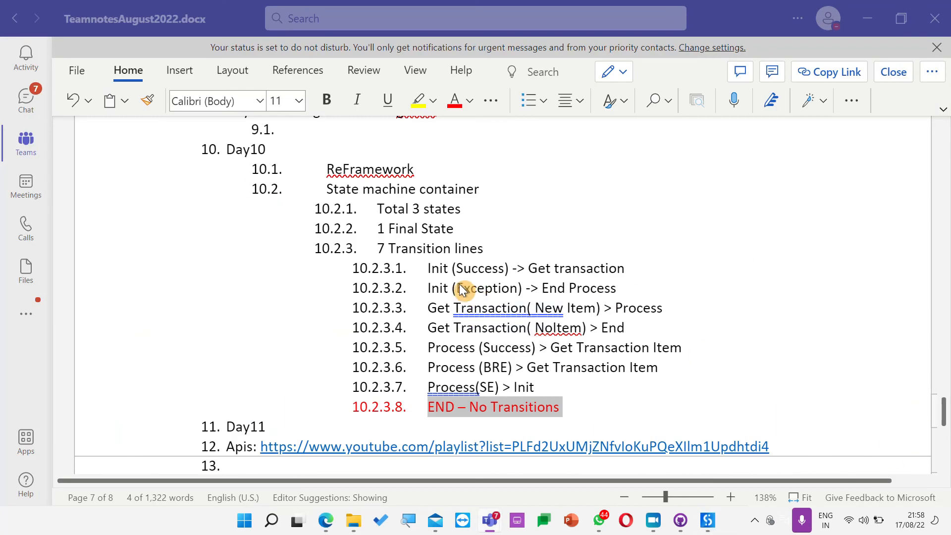
Step: Review the Day10 notes by highlighting the seven transition items from "Init (Success)" to "Process(SE)" and the state summary lines above them
{"action": "left_click_drag", "start_coordinate": [403, 388], "coordinate": [387, 270]}
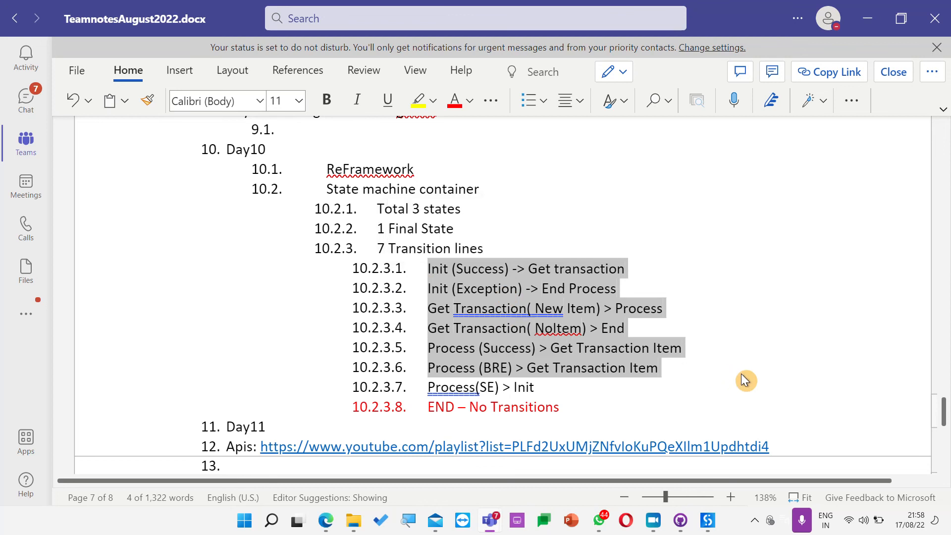
{"action": "left_click", "coordinate": [536, 387]}
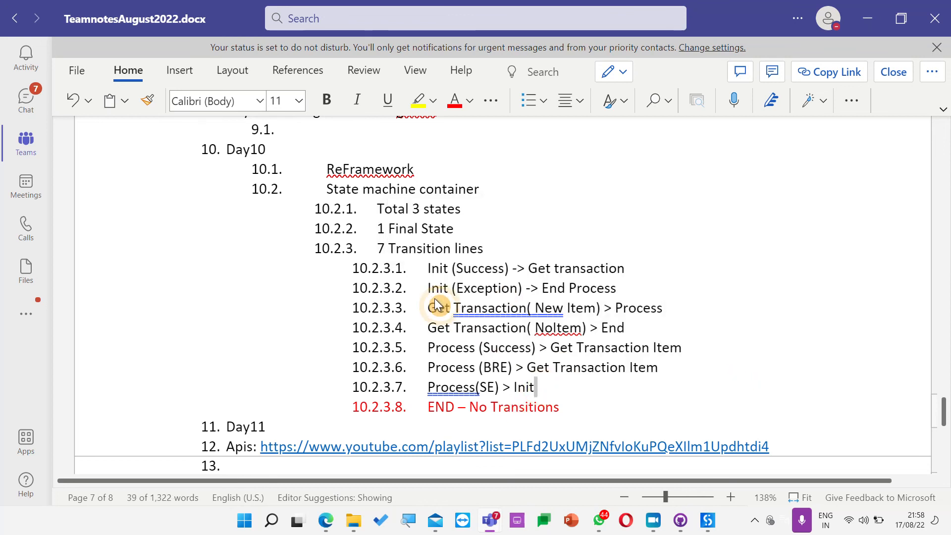
{"action": "left_click", "coordinate": [418, 266], "text": "shift"}
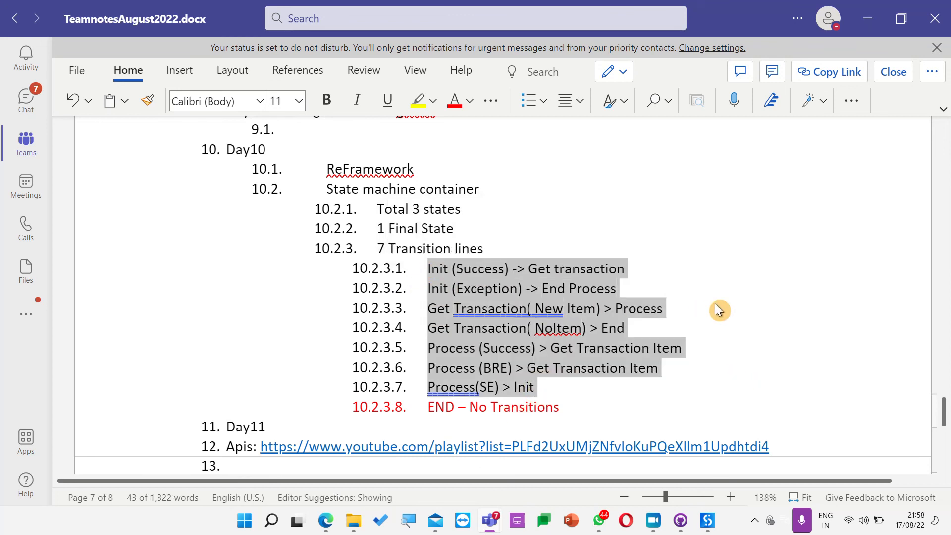
{"action": "left_click_drag", "start_coordinate": [486, 249], "coordinate": [379, 210]}
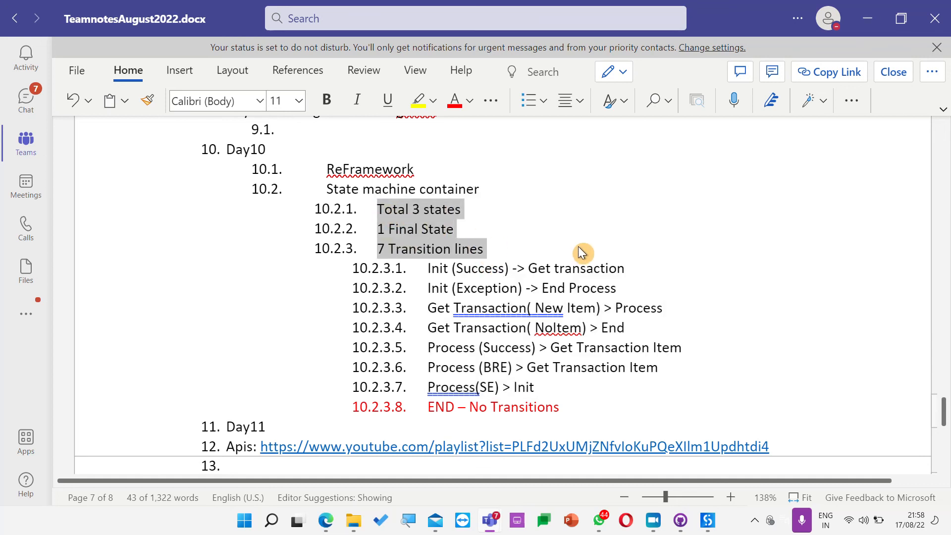
{"action": "left_click_drag", "start_coordinate": [457, 228], "coordinate": [377, 197]}
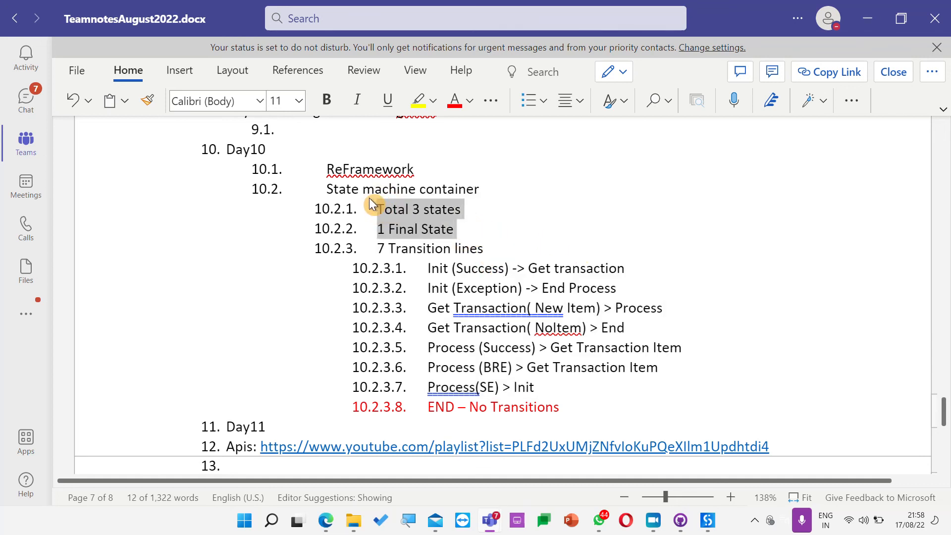